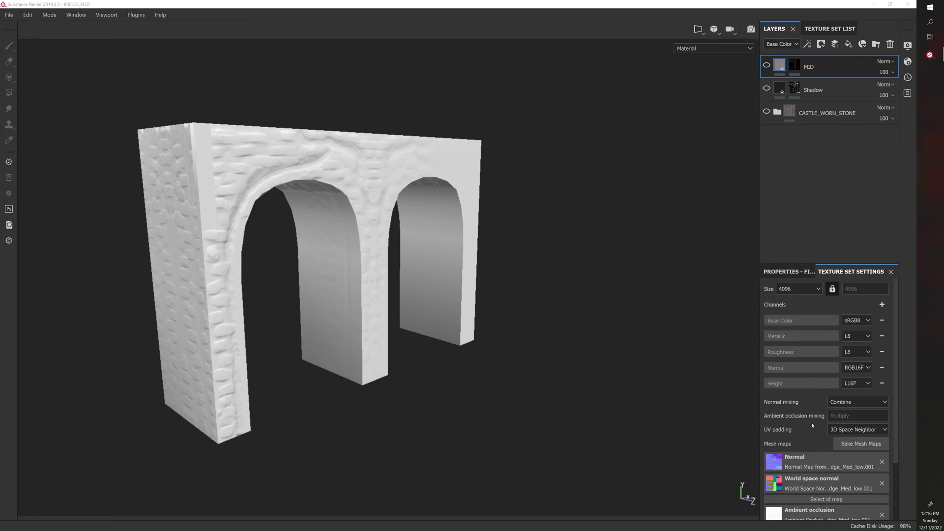
Examine the list of baked mesh maps and inspect the bridge model's surface detail under different lighting.
scroll(812, 426, down, 3)
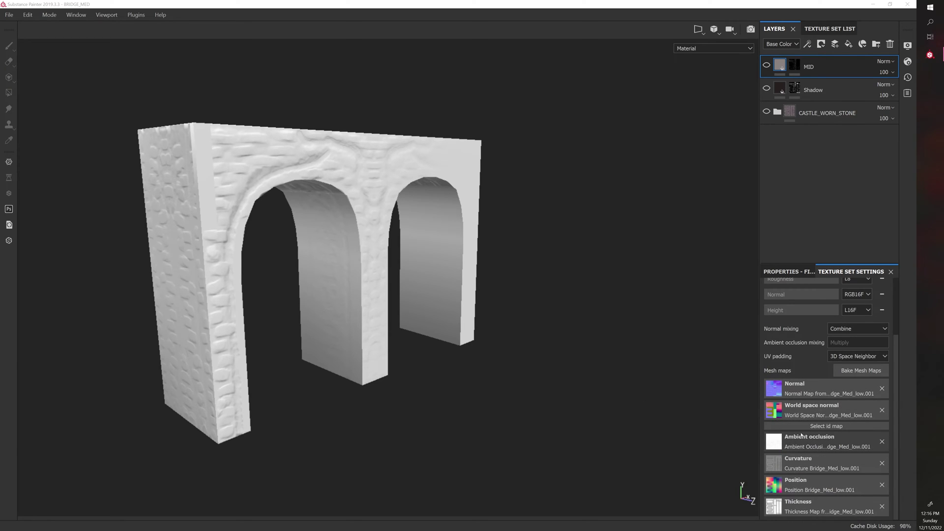
alt+drag(571, 384, 366, 241)
alt+drag(576, 271, 331, 180)
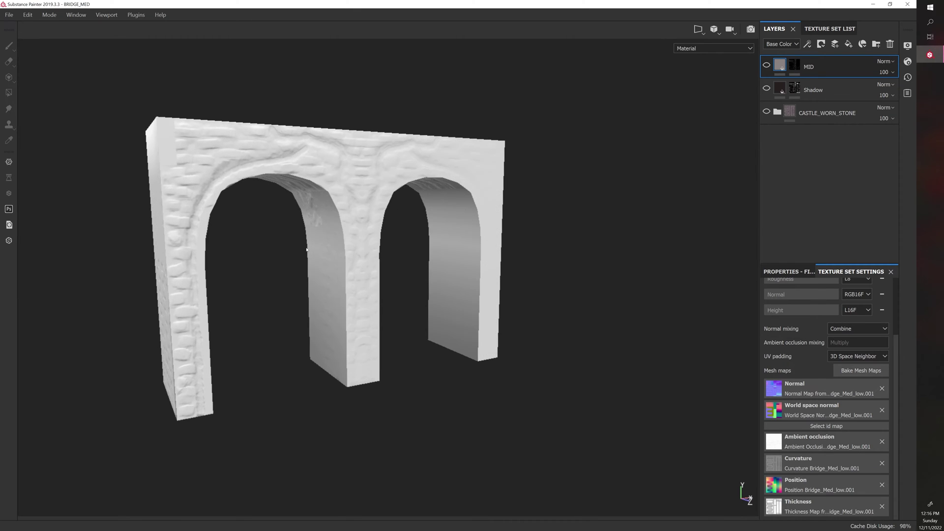
alt+drag(255, 256, 280, 265)
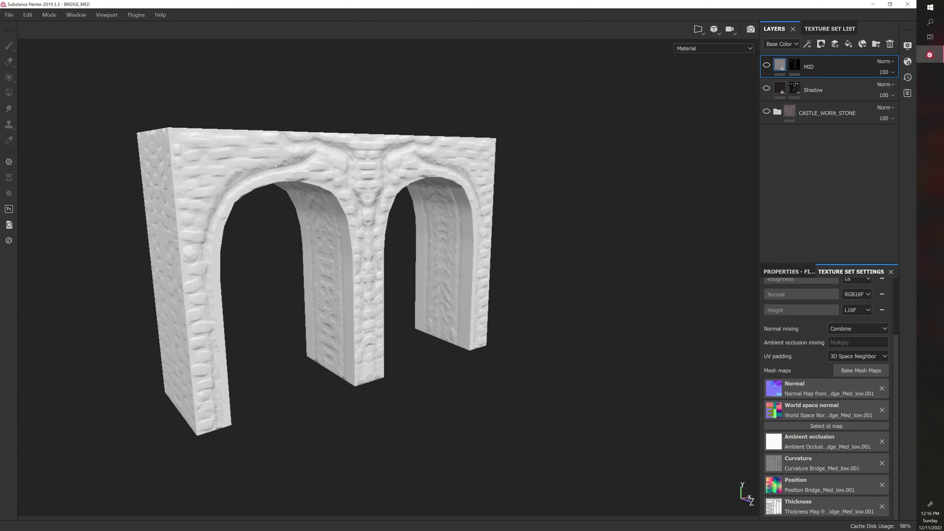
Preview the bridge in the Base Color channel only and return the viewport display to Material.
click(695, 48)
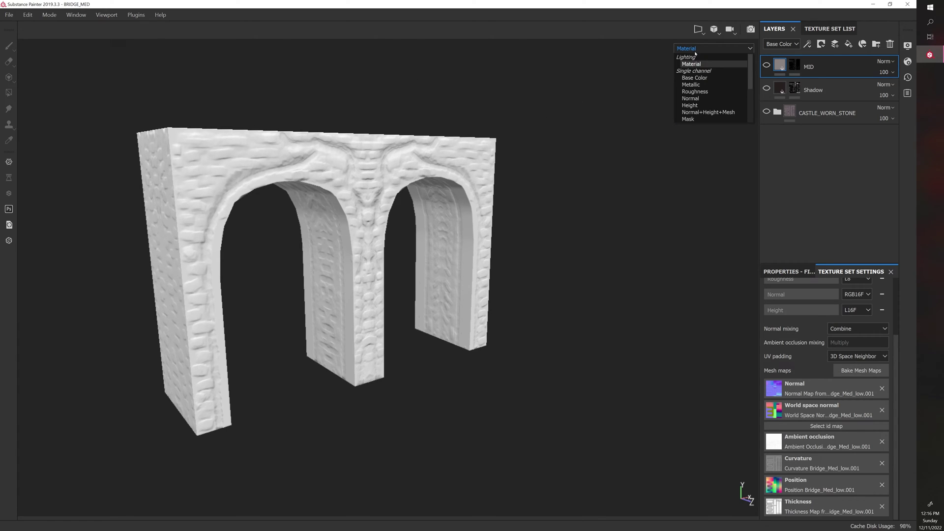
click(694, 78)
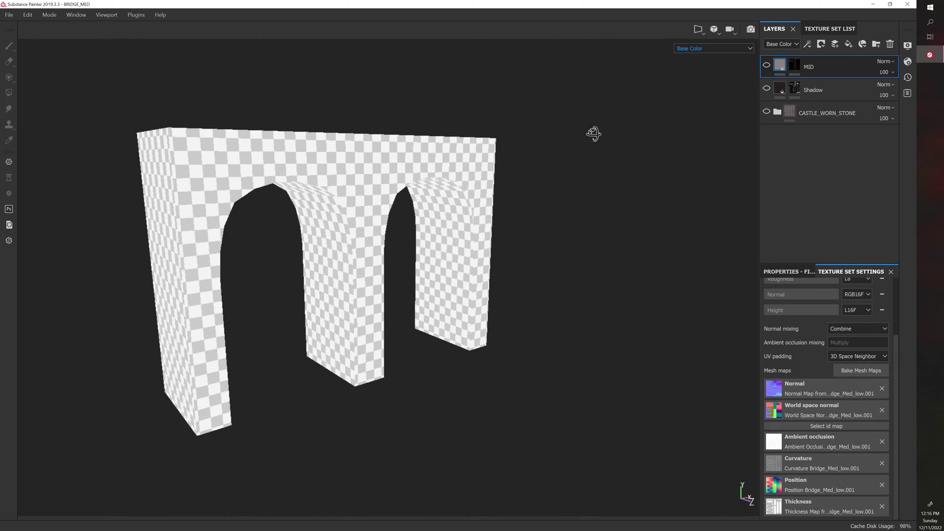
alt+drag(594, 133, 301, 129)
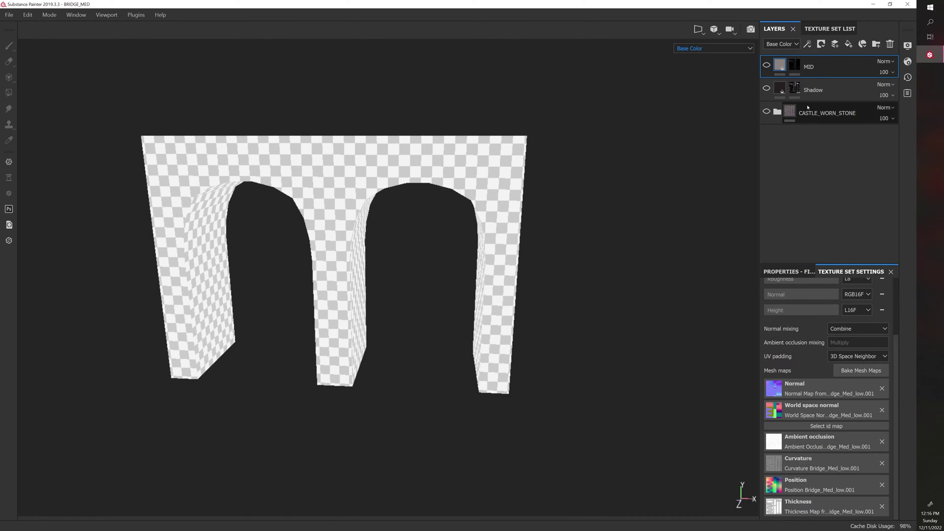
click(713, 49)
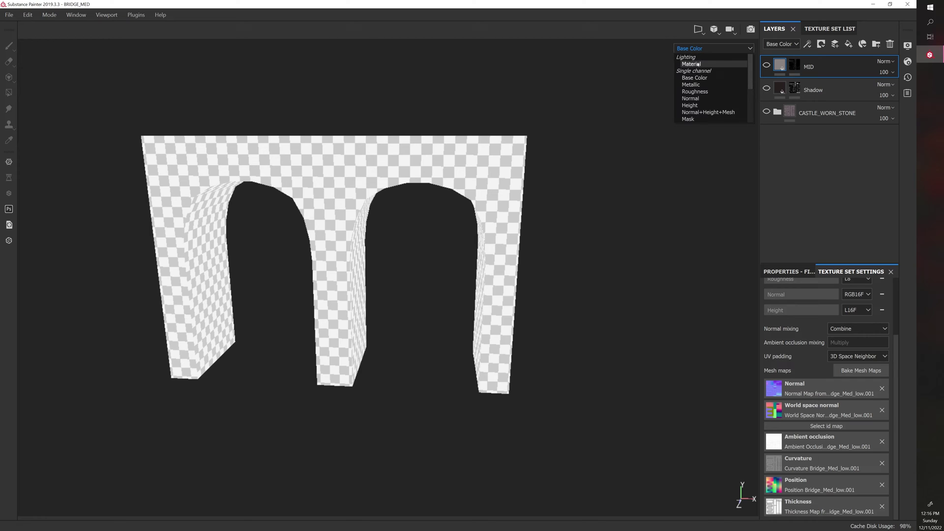
click(699, 62)
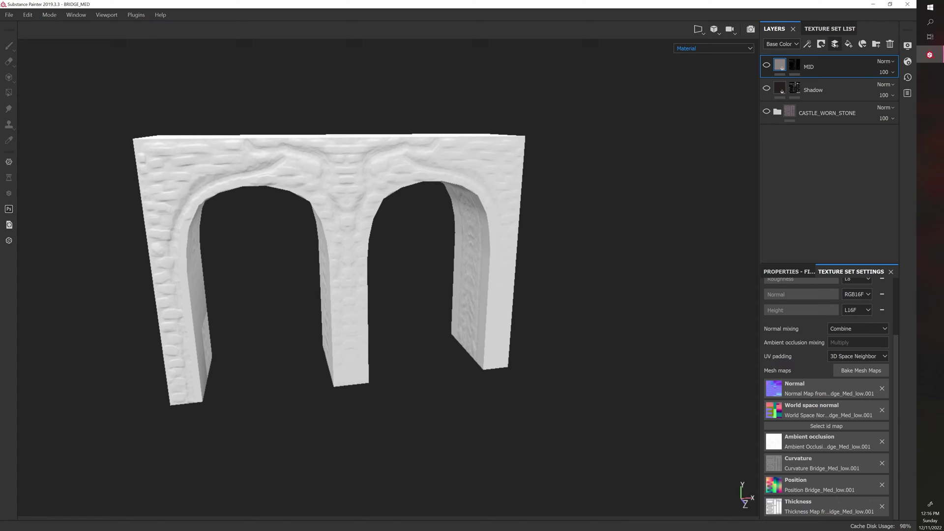
Add a new fill layer above the MID layer and give it a black mask.
click(849, 45)
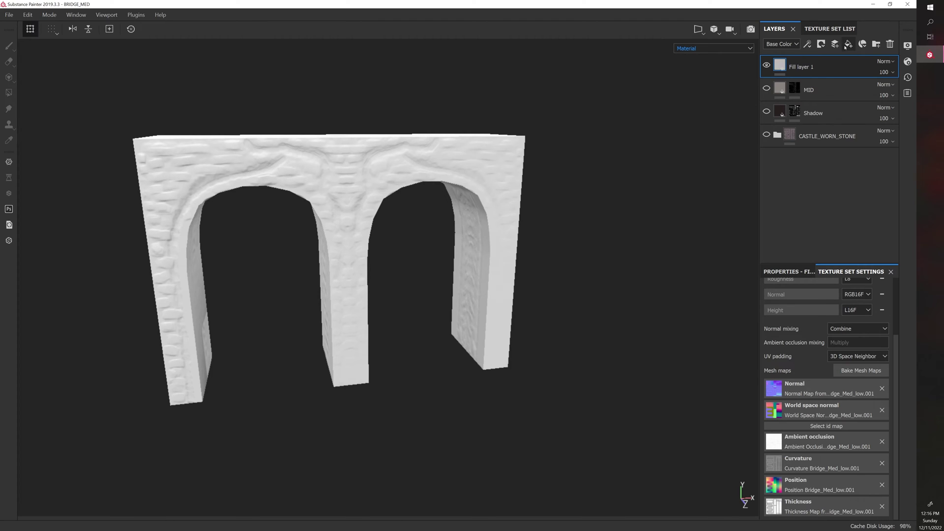
right_click(813, 67)
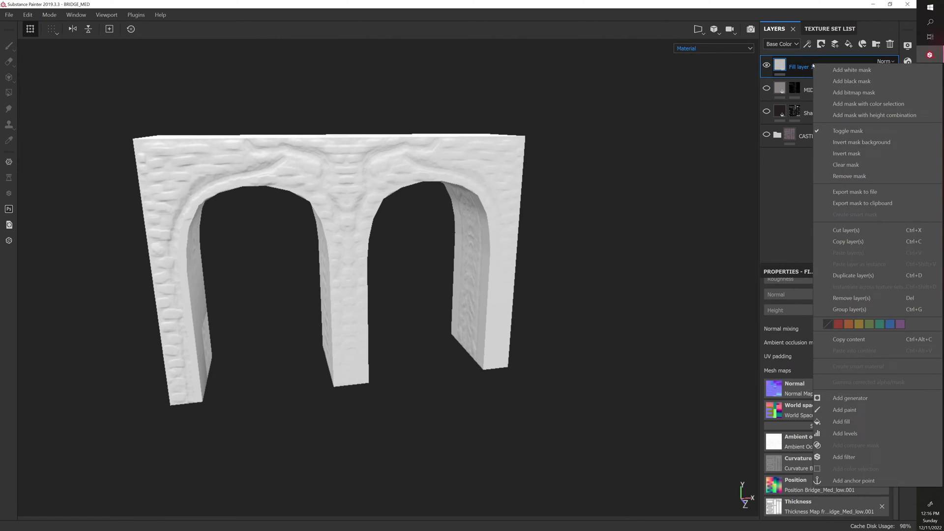
click(855, 81)
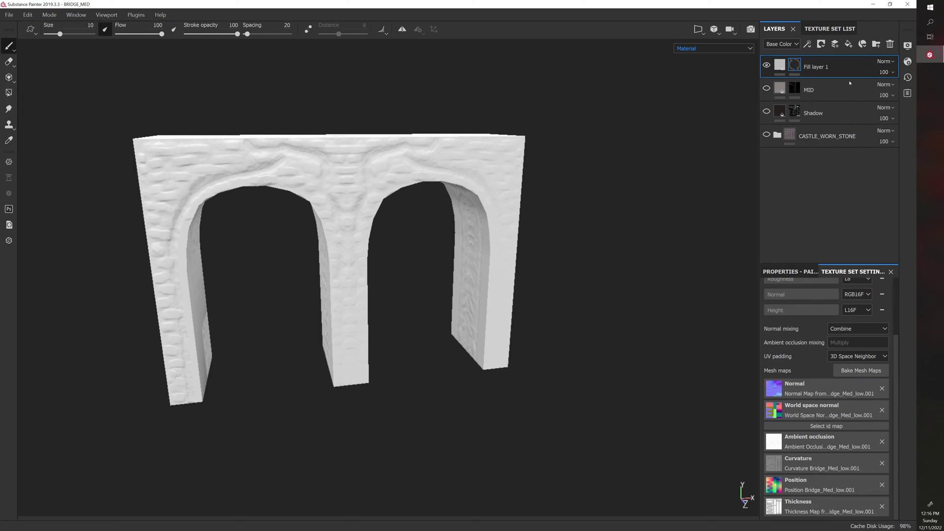
Set the new fill layer's base color to pure red (R 1, G 0, B 0).
click(789, 272)
scroll(819, 350, down, 5)
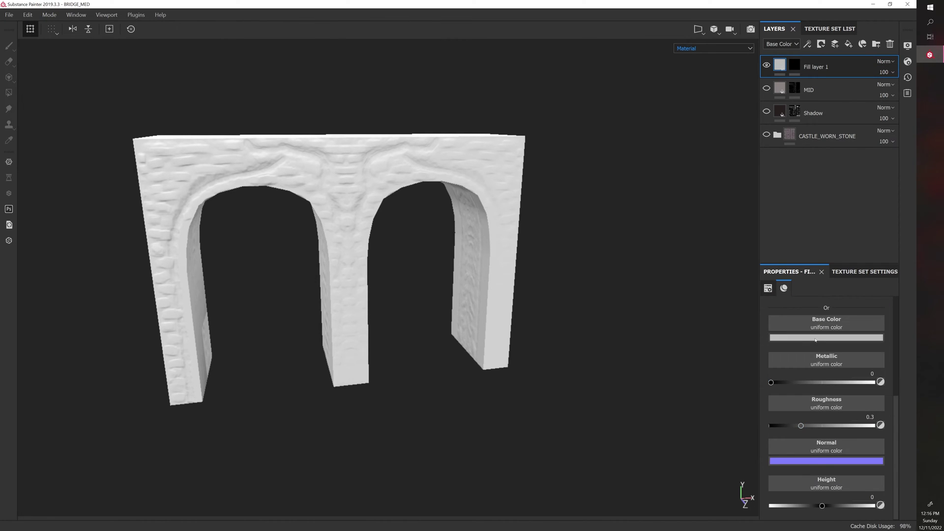
click(826, 337)
click(880, 359)
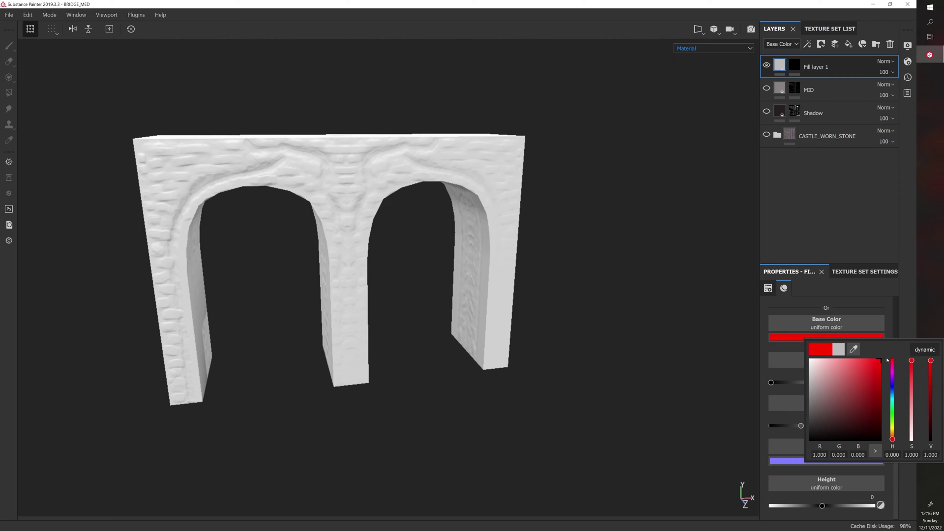
click(719, 241)
alt+drag(663, 253, 575, 185)
scroll(576, 186, up, 2)
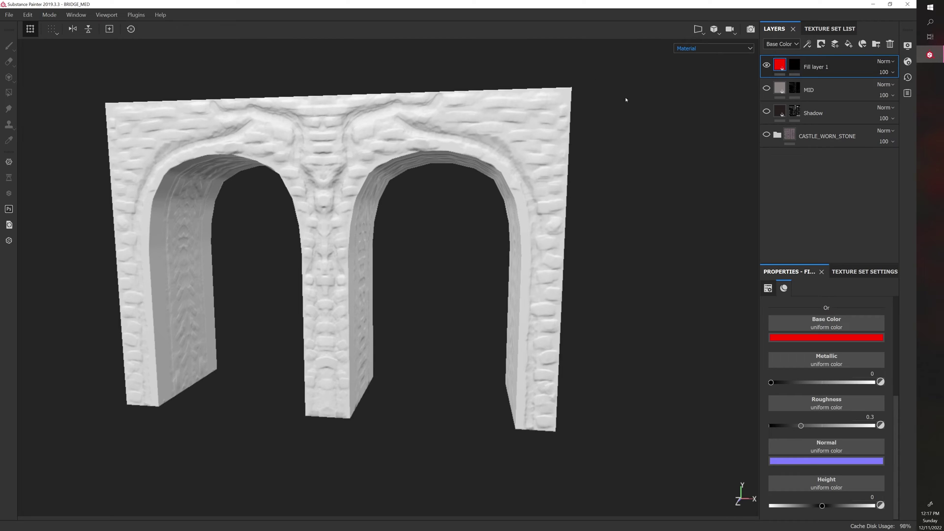
Bring up the shelf's Smart masks category and enlarge the shelf window to show all the masks.
drag(284, 236, 253, 190)
click(67, 15)
mouse_move(81, 28)
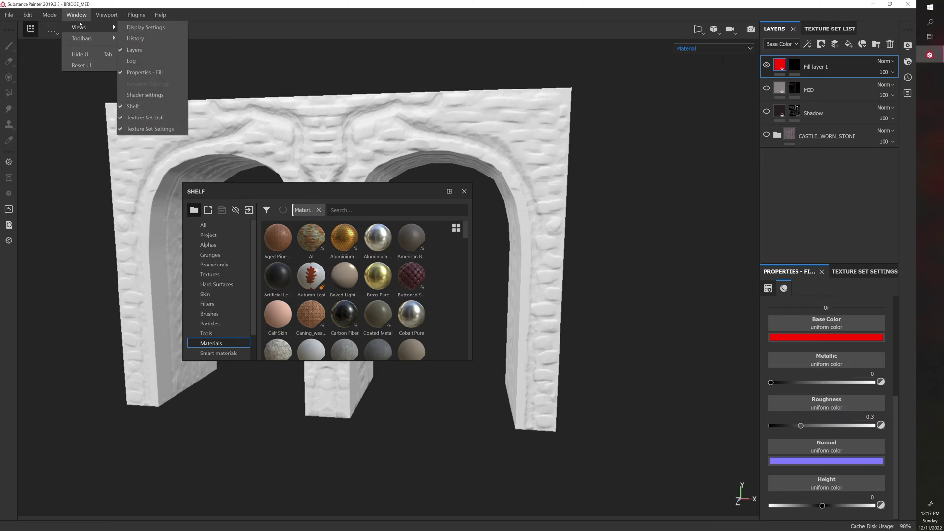
click(302, 203)
drag(302, 192, 258, 141)
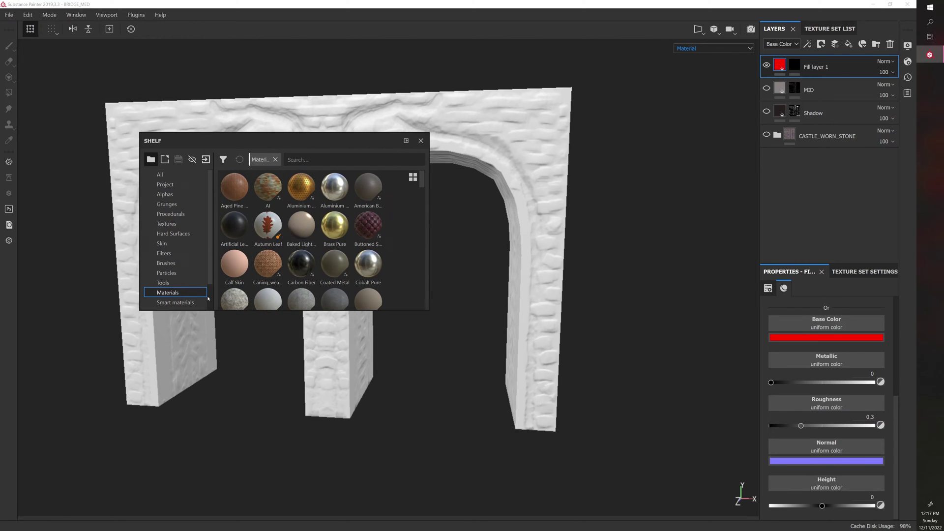
scroll(175, 285, down, 1)
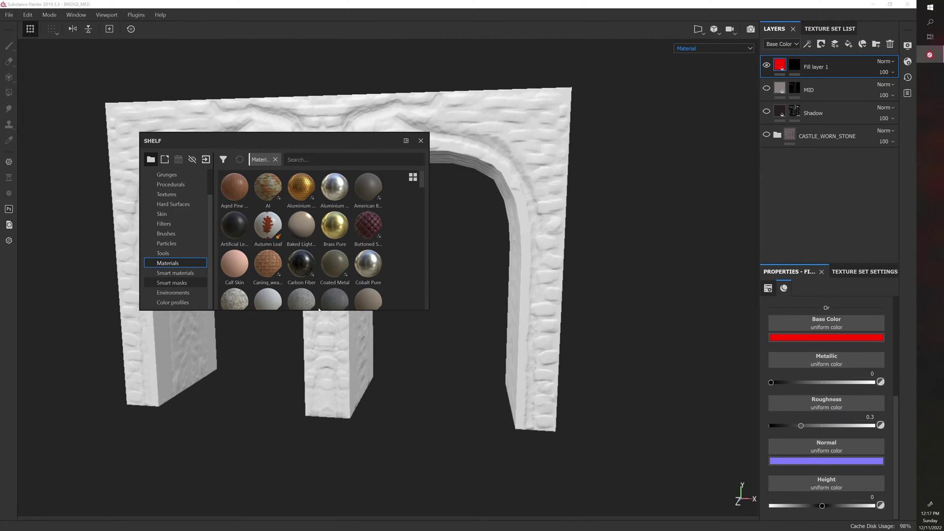
key(Down)
key(Down)
drag(429, 310, 631, 451)
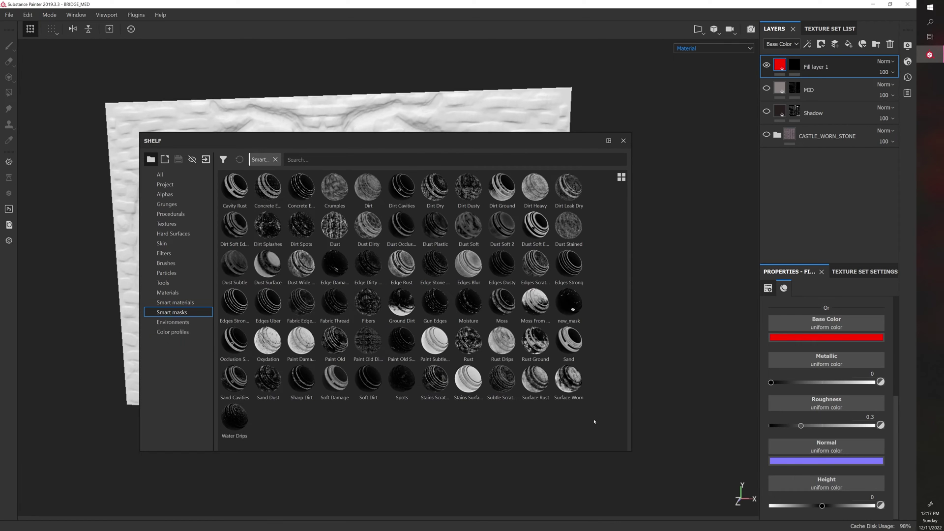
drag(300, 139, 300, 166)
Apply the Cavity Rust smart mask to the fill layer's black mask and clear the shelf from the model view.
drag(234, 214, 795, 65)
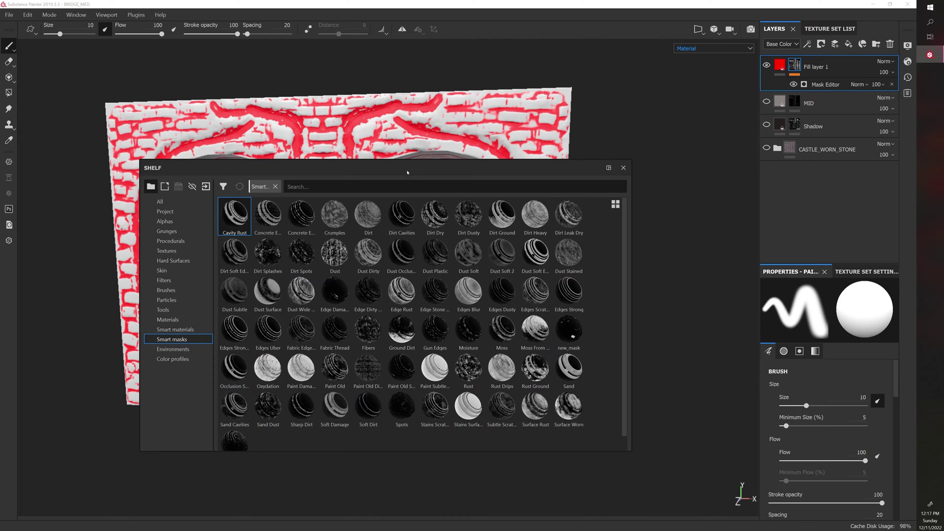
mouse_move(411, 172)
mouse_down()
mouse_move(462, 357)
mouse_move(517, 350)
mouse_move(533, 303)
mouse_up()
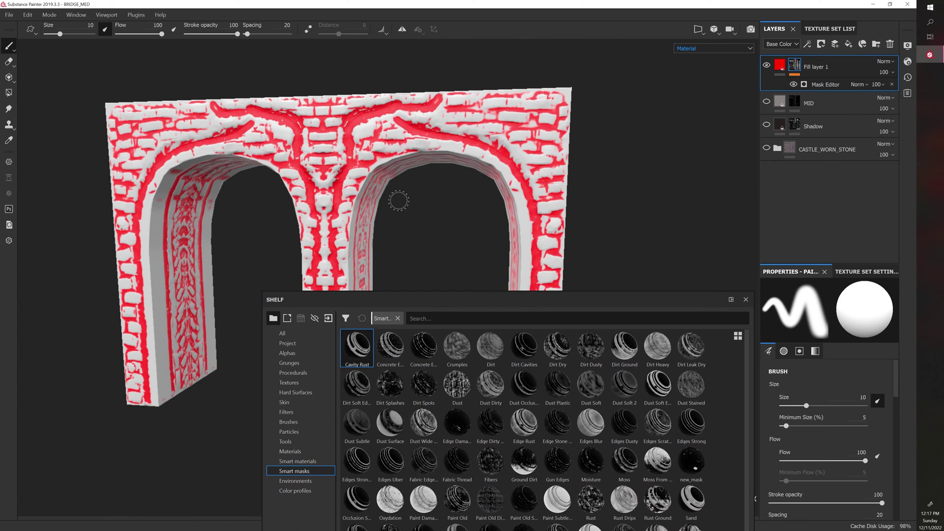
alt+drag(398, 201, 430, 197)
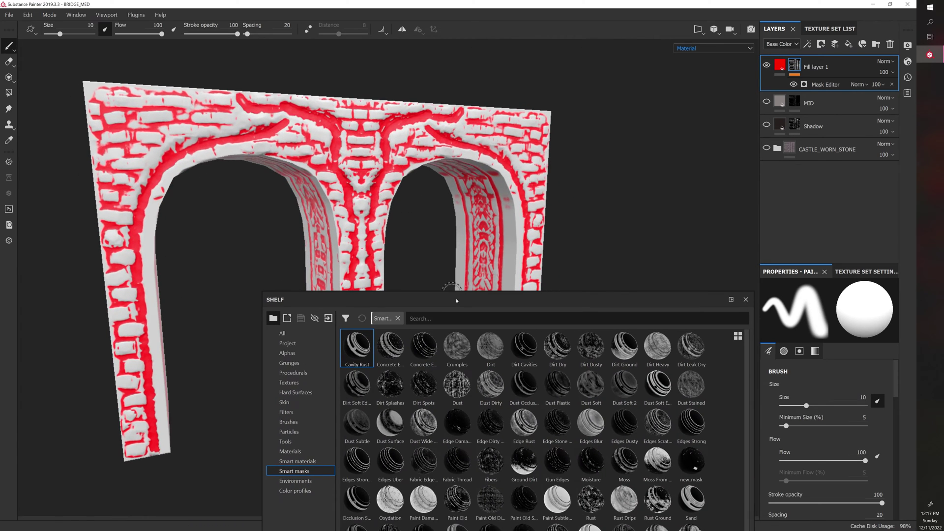
mouse_move(454, 306)
mouse_down()
mouse_move(394, 311)
mouse_move(0, 93)
mouse_up()
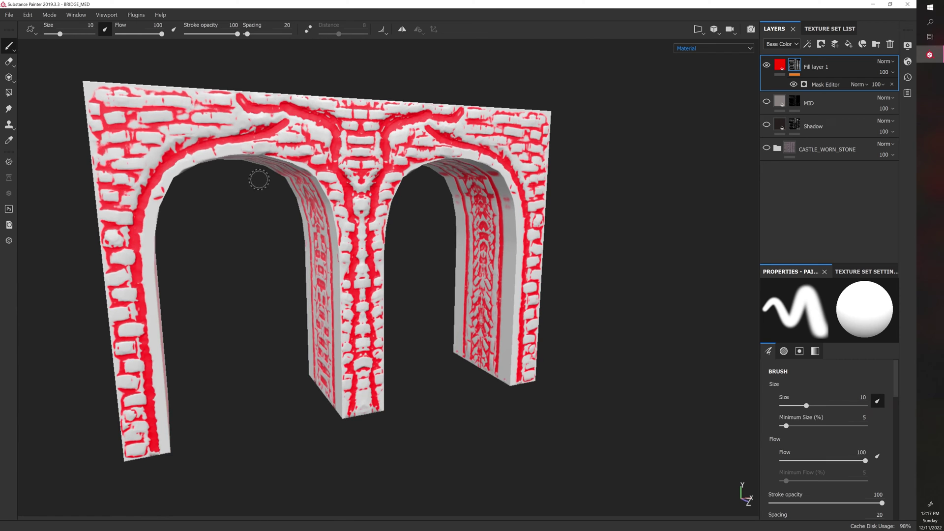
mouse_move(217, 204)
alt+mouse_down()
mouse_move(204, 199)
mouse_move(223, 192)
alt+mouse_up()
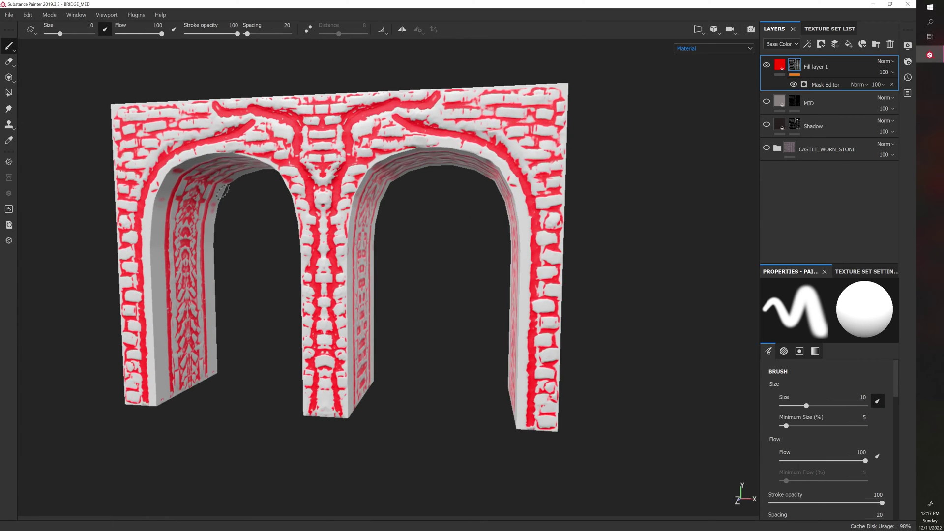
Change the fill layer's base color to a dark warm gray (R 0.056, G 0.047, B 0.047).
click(780, 64)
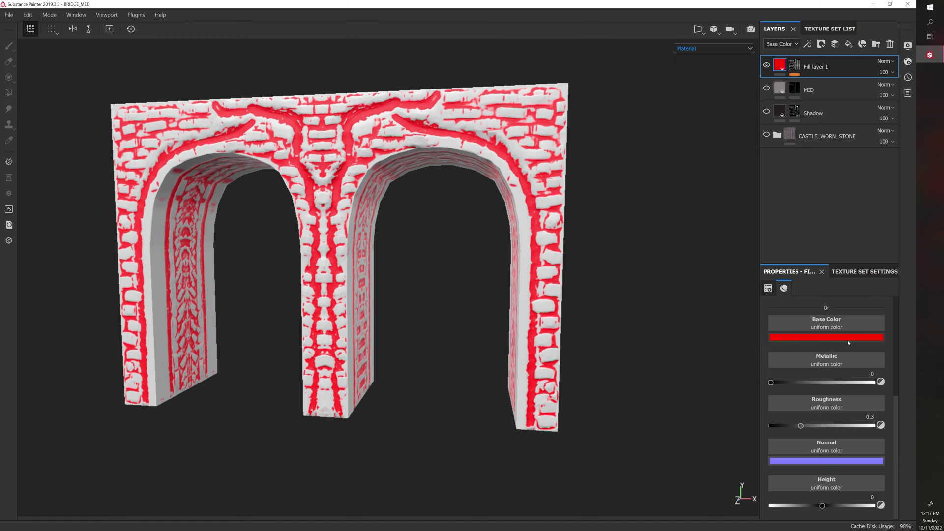
click(847, 338)
drag(828, 382, 814, 421)
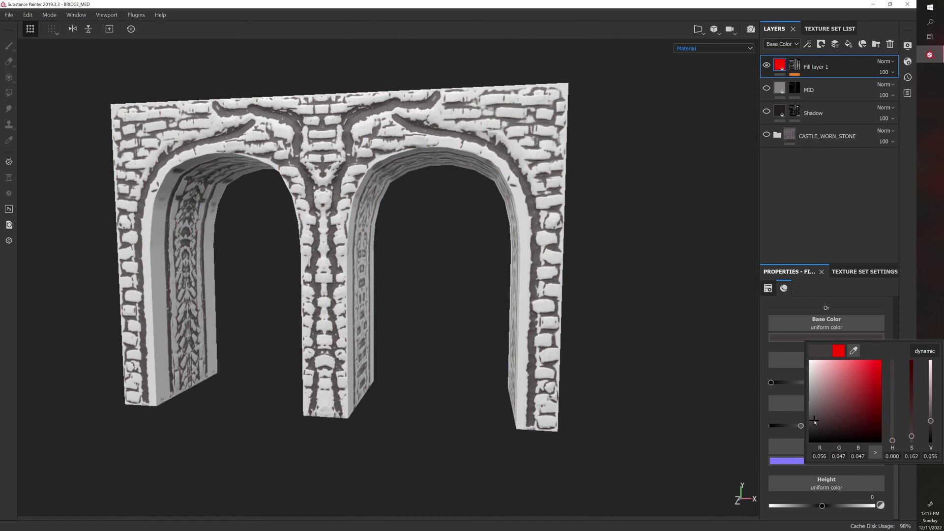
click(692, 260)
alt+drag(692, 260, 838, 253)
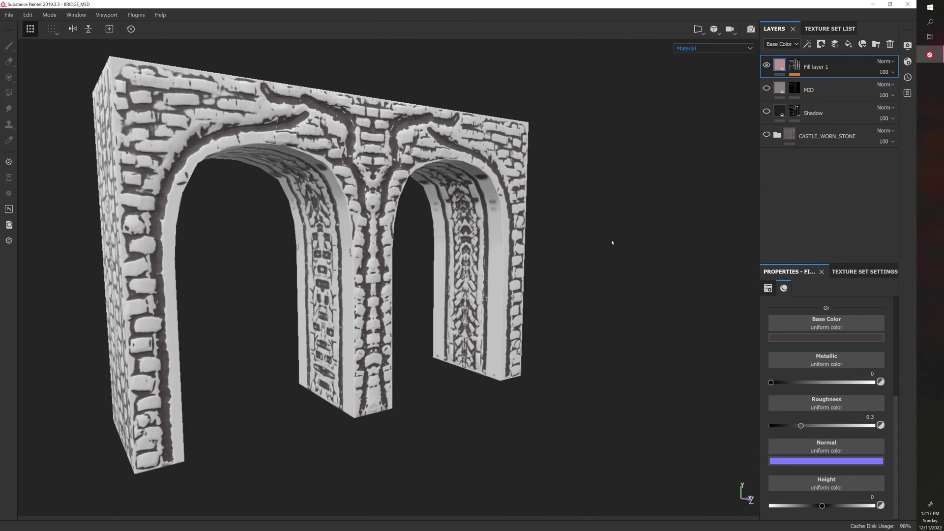
mouse_move(529, 229)
alt+mouse_down()
mouse_move(621, 228)
mouse_move(535, 222)
alt+mouse_up()
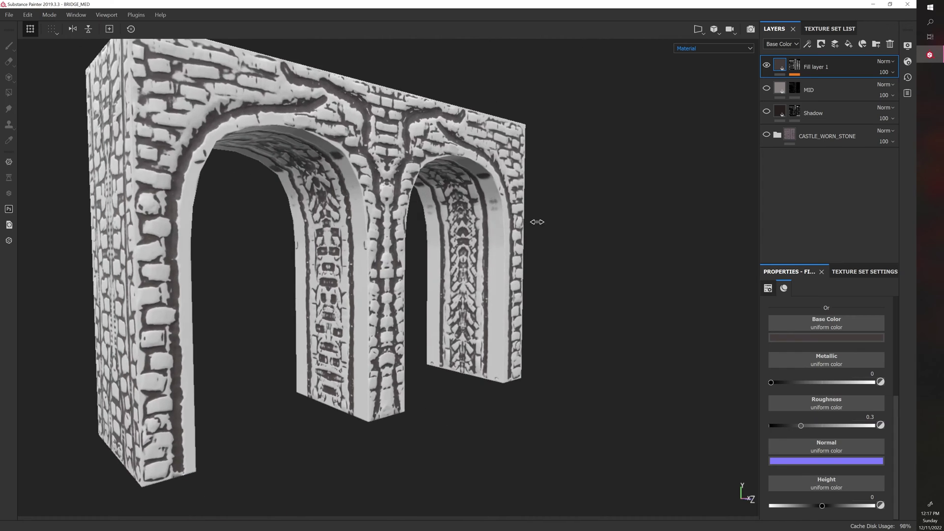
shift+right_drag(535, 223, 550, 224)
alt+drag(628, 217, 689, 217)
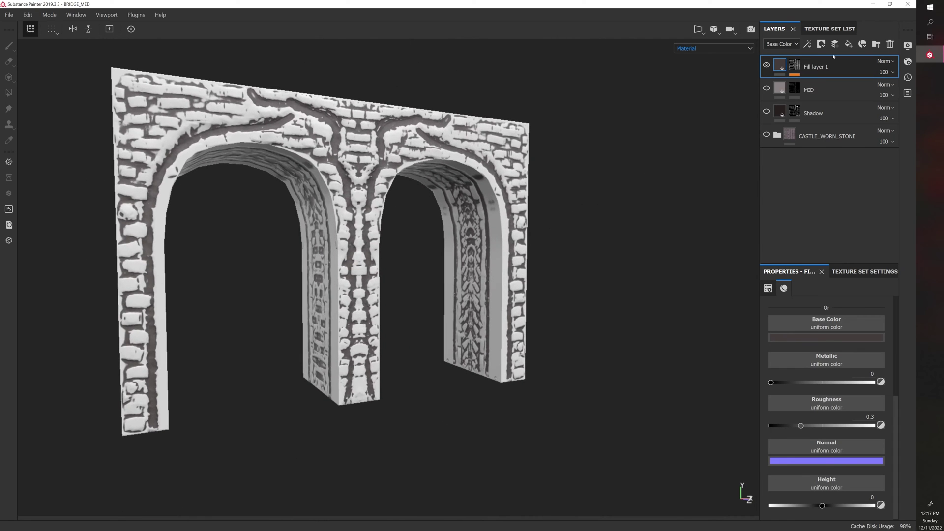
Set the Global Blur of the fill layer's Mask Editor generator to 2.4.
click(796, 66)
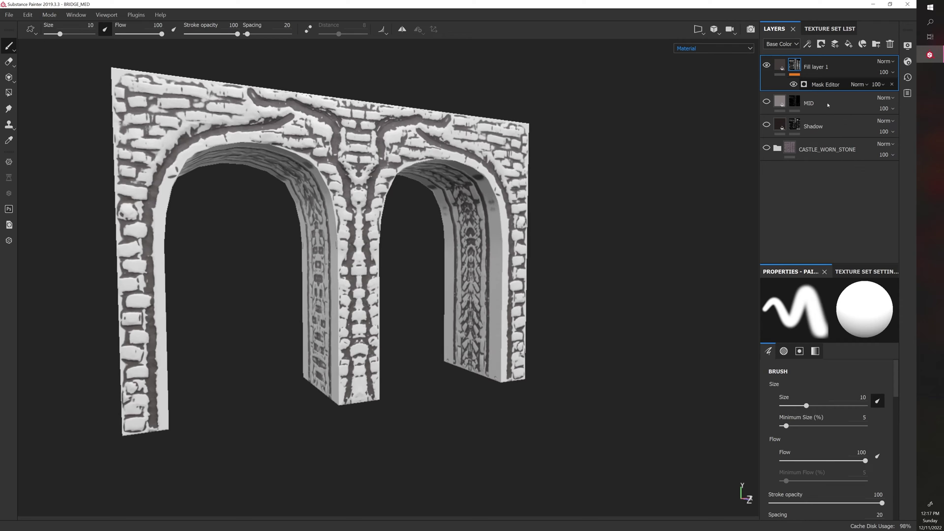
click(827, 85)
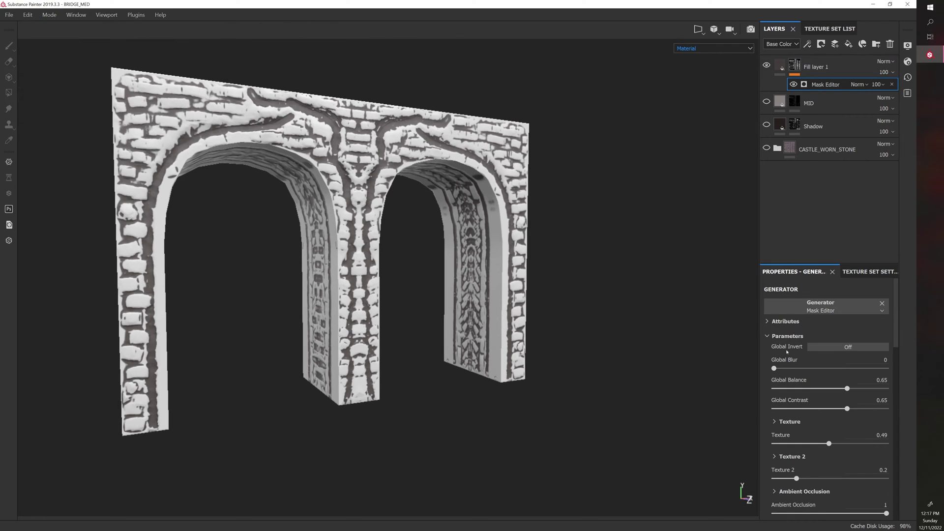
mouse_move(784, 369)
mouse_down()
mouse_move(877, 369)
mouse_move(796, 369)
mouse_up()
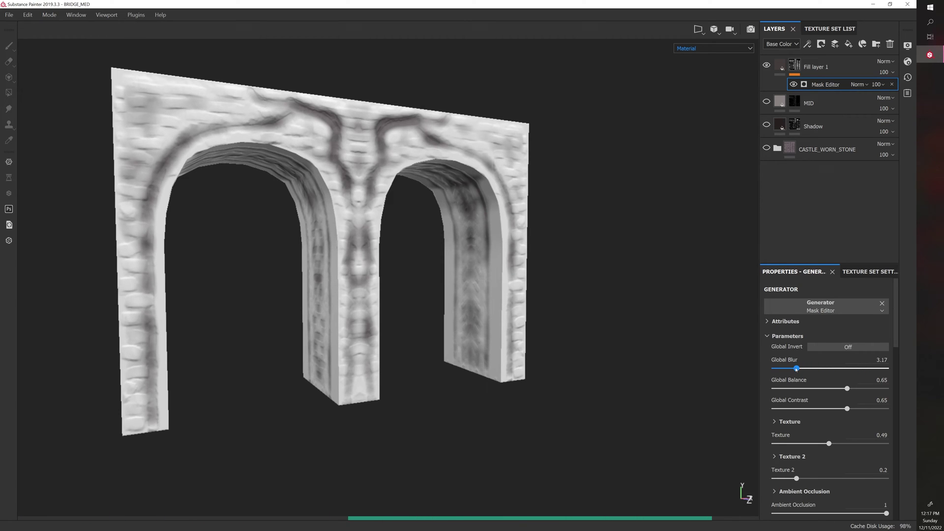
alt+drag(614, 309, 452, 267)
mouse_move(844, 389)
mouse_down()
mouse_move(870, 390)
mouse_move(837, 389)
mouse_move(846, 388)
mouse_up()
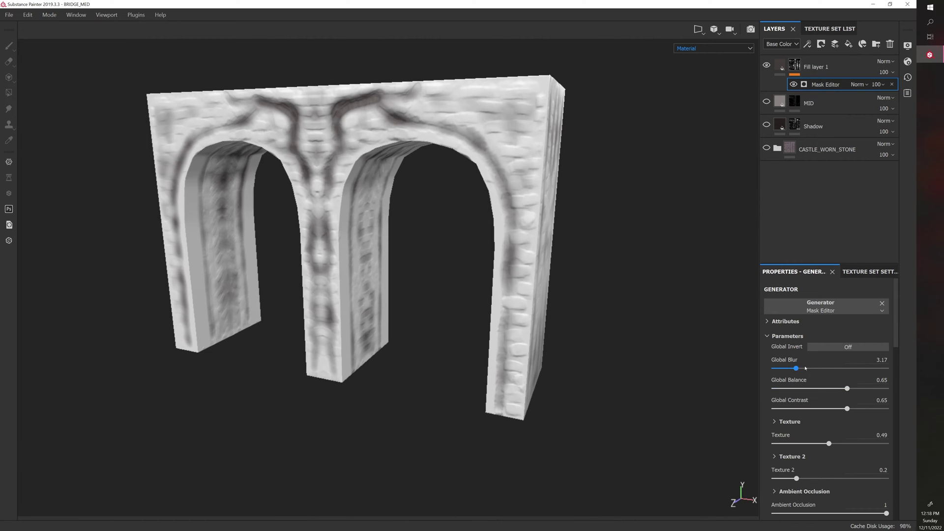
mouse_move(800, 369)
mouse_down()
mouse_move(812, 368)
mouse_move(791, 368)
mouse_up()
Turn on Global Invert in the fill layer's Mask Editor generator.
click(828, 346)
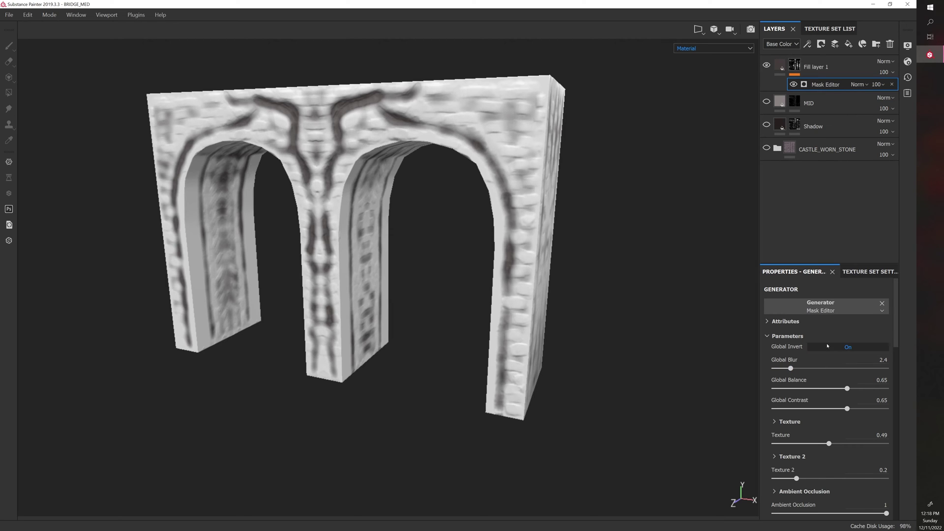
click(828, 346)
click(820, 346)
alt+drag(488, 311, 427, 223)
Try a bright red base color (R 1.000, G 0.107, B 0.107) on the fill layer to show where its mask applies.
click(774, 69)
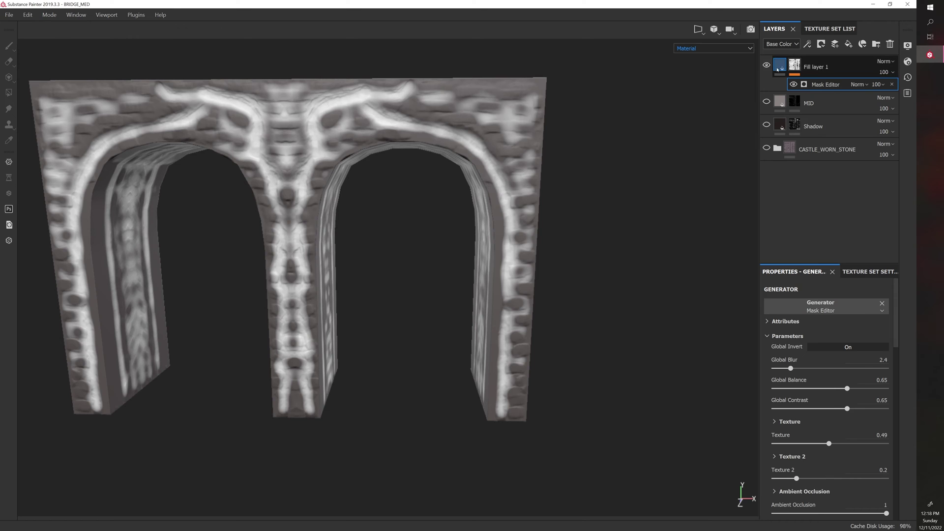
click(777, 70)
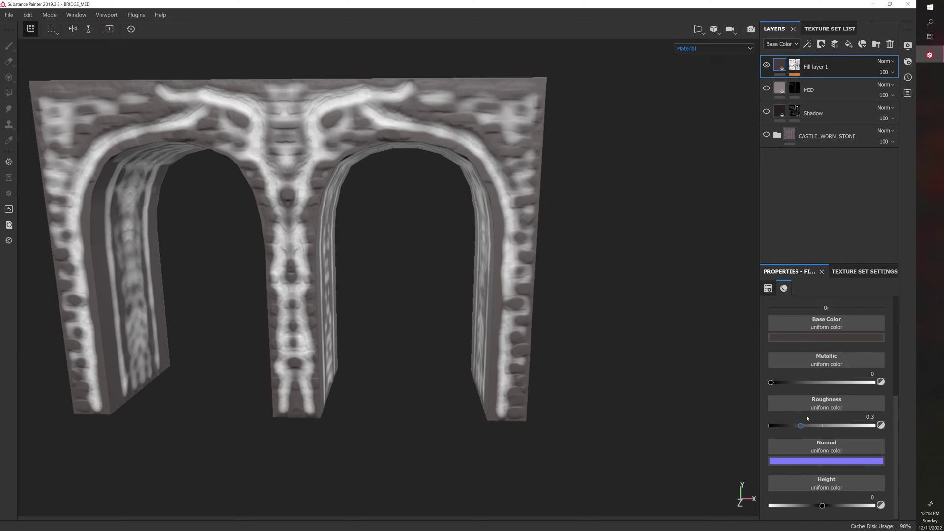
click(826, 338)
click(873, 359)
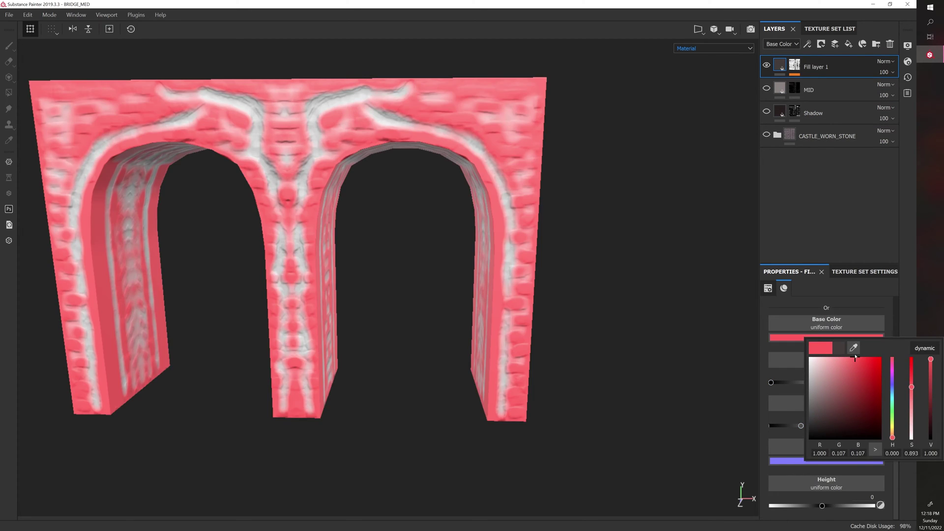
alt+drag(443, 275, 420, 258)
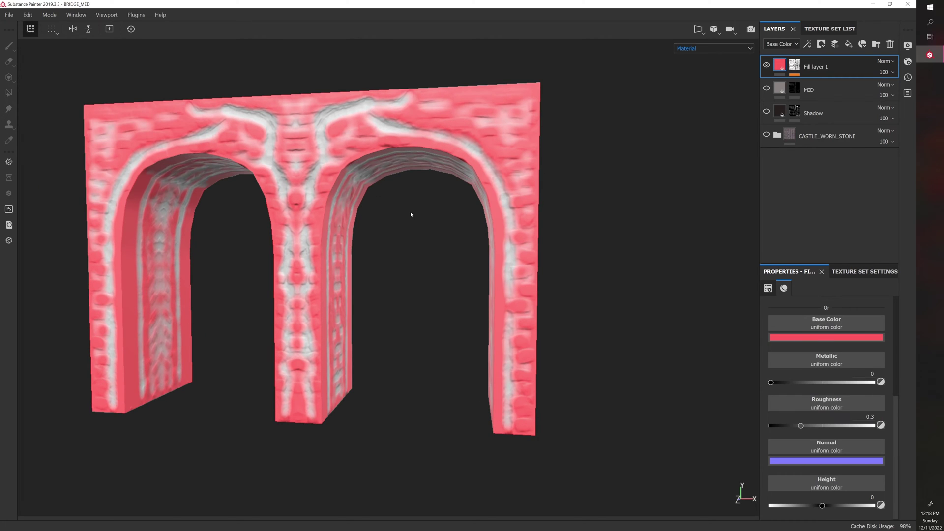
Change the fill layer's base color to a dark neutral gray and reopen its Mask Editor generator.
click(796, 338)
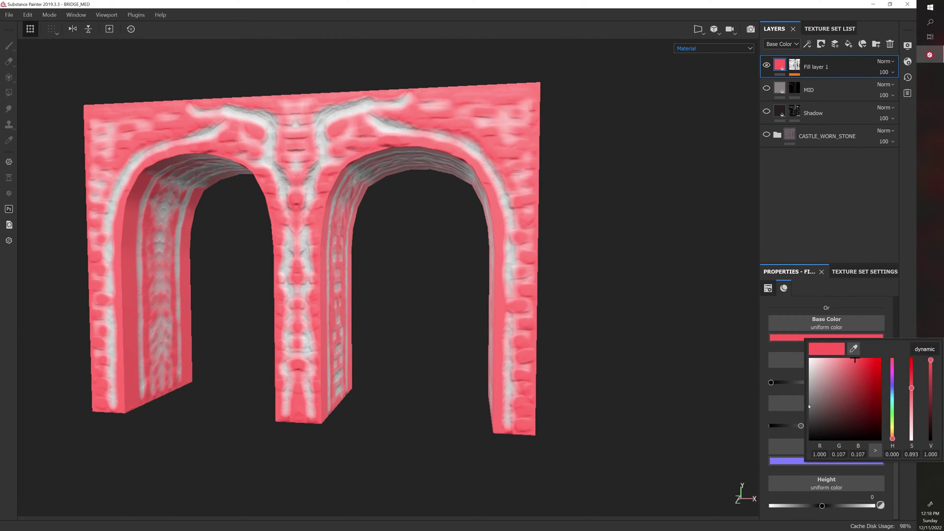
click(813, 418)
click(799, 63)
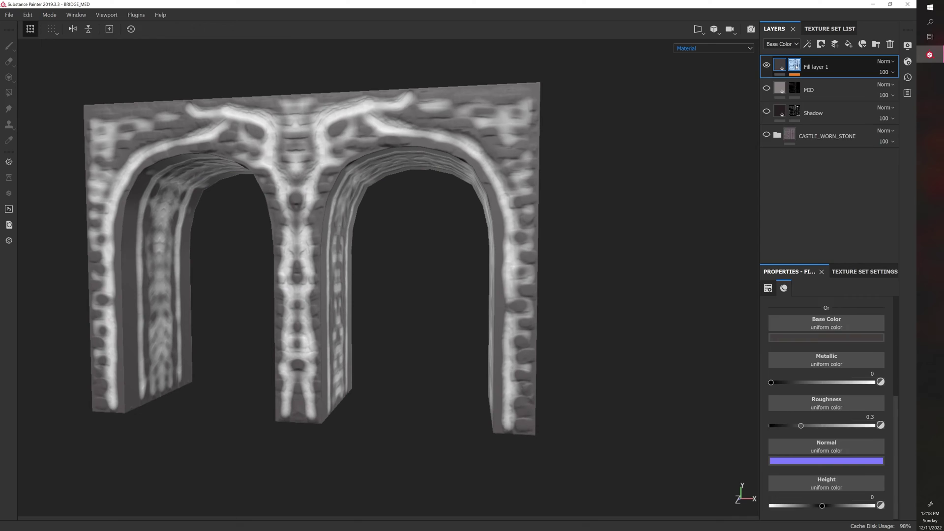
click(826, 84)
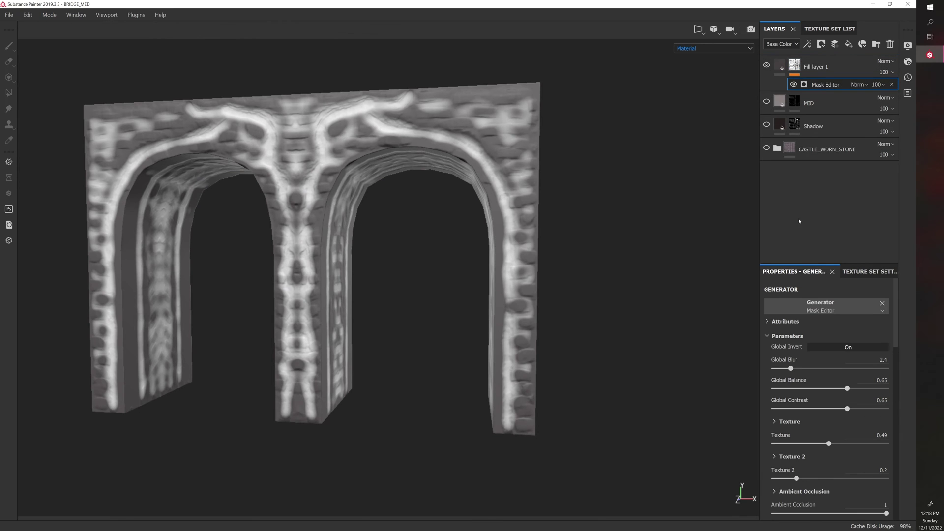
Set the Mask Editor's Texture amount to 0.79 and turn off Global Invert.
scroll(826, 414, down, 1)
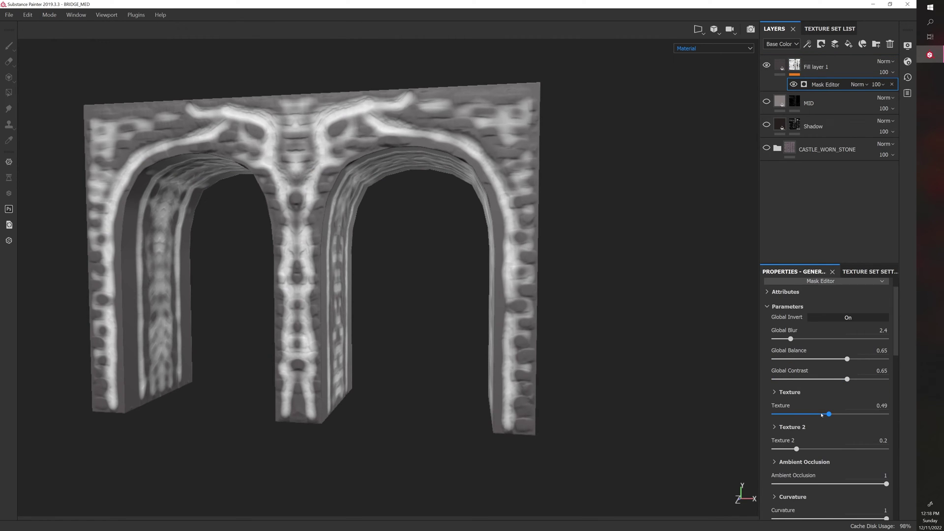
drag(827, 414, 864, 414)
click(842, 318)
scroll(615, 305, up, 3)
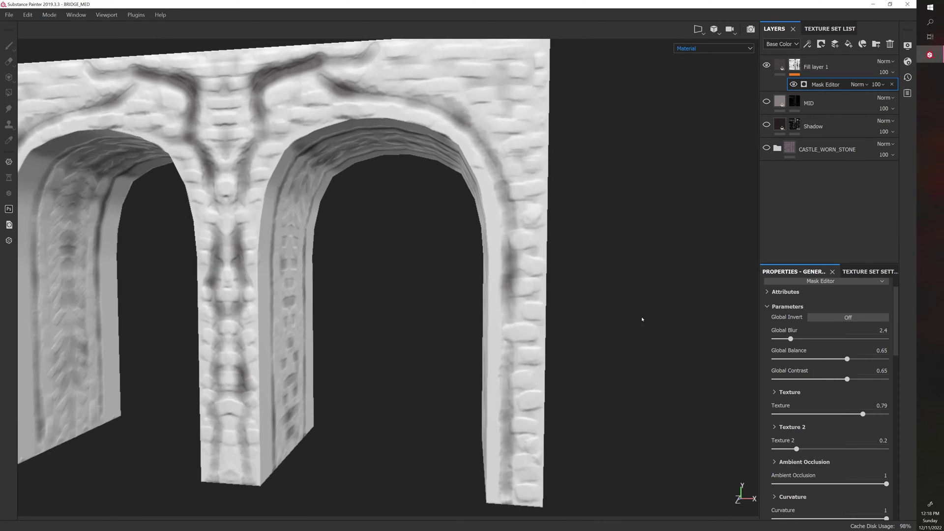
Set the Mask Editor's Global Blur to 0 and its Texture amount to 0.99.
drag(795, 339, 772, 338)
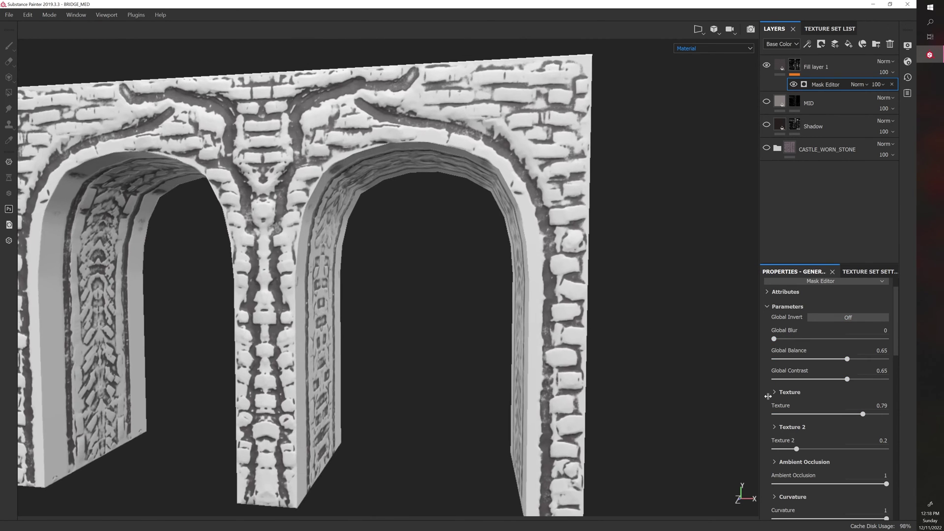
drag(863, 414, 886, 414)
scroll(466, 274, up, 2)
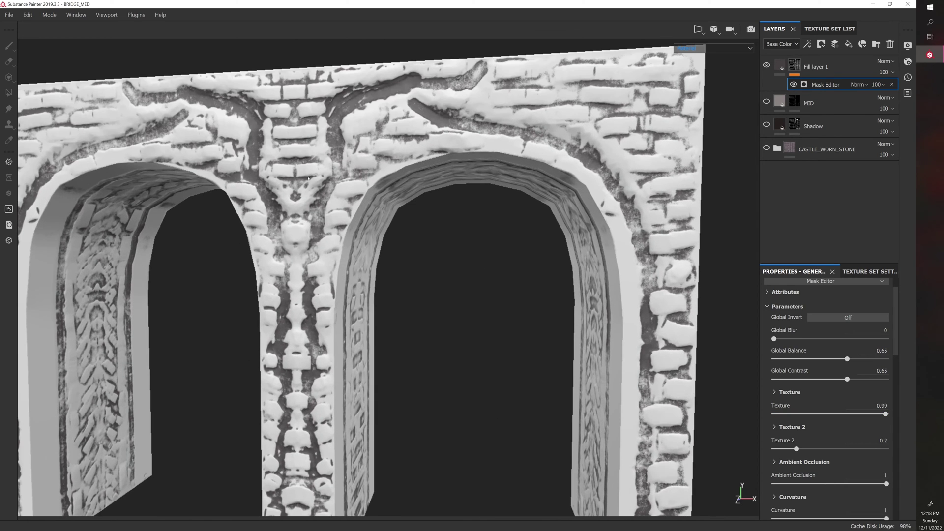
Examine the grunge in the bridge's stone crevices up close and from several angles.
scroll(331, 213, up, 3)
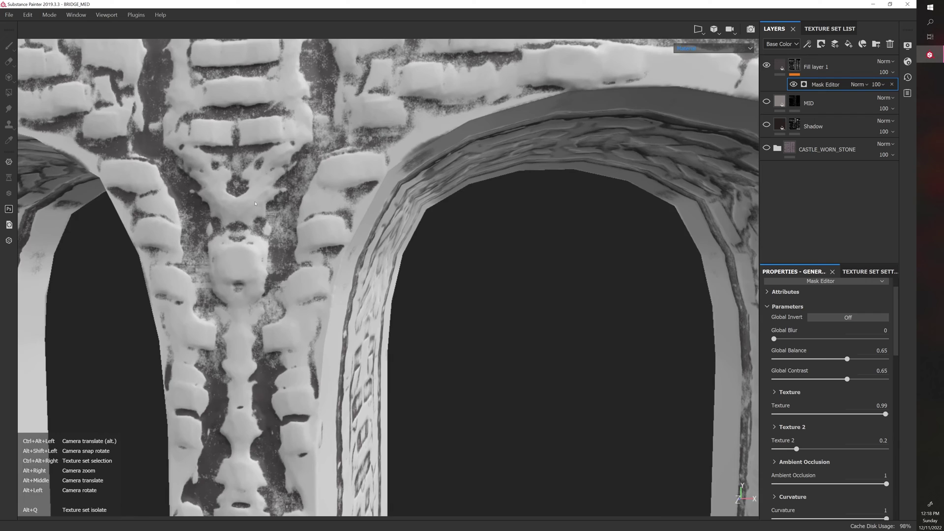
mouse_move(330, 213)
alt+mouse_down()
mouse_move(314, 202)
mouse_move(331, 200)
alt+mouse_up()
scroll(290, 232, down, 4)
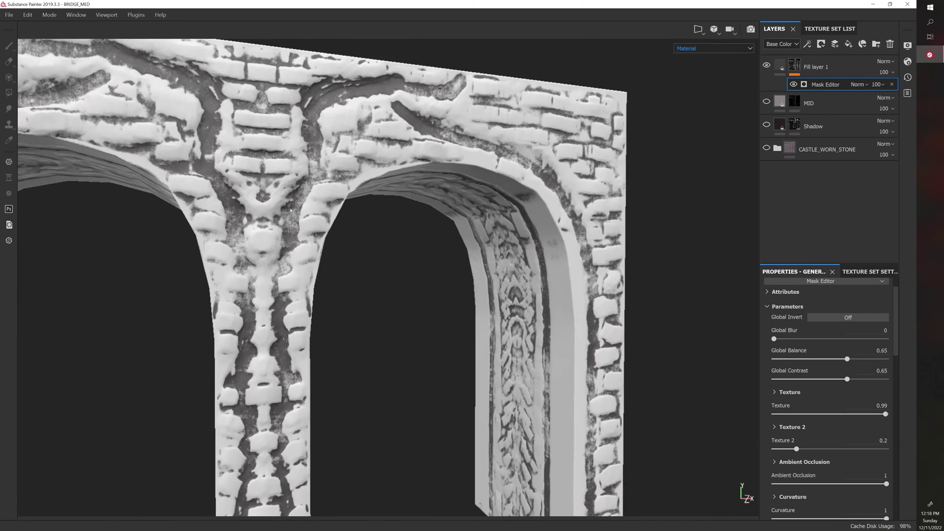
alt+middle_drag(288, 232, 309, 207)
alt+drag(350, 260, 361, 261)
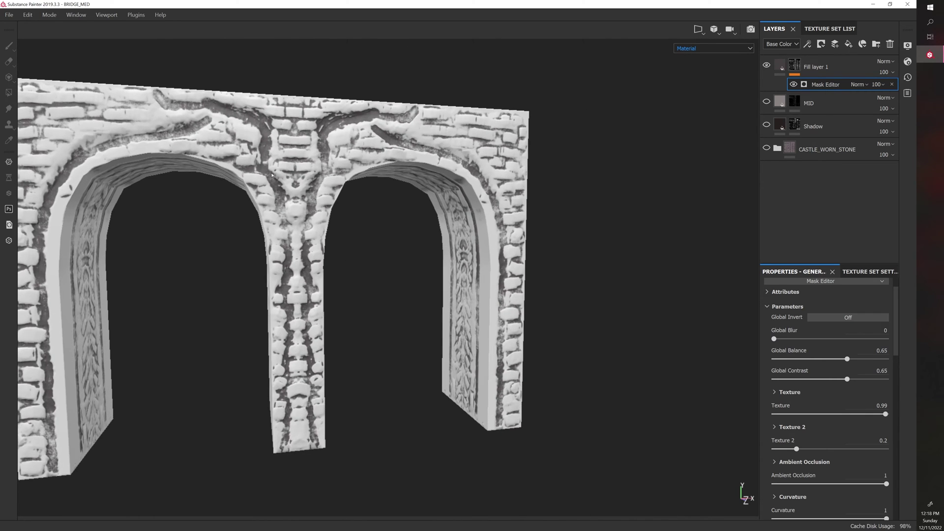
alt+middle_drag(276, 224, 280, 219)
alt+drag(281, 219, 245, 205)
alt+drag(260, 157, 242, 156)
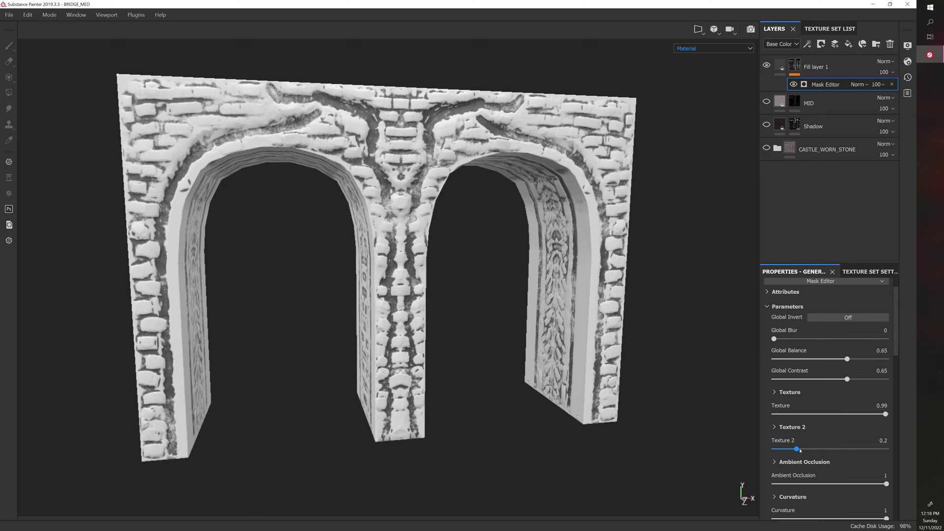
Set the Mask Editor's Texture 2 amount to 0.31 and its Curvature amount to 0.81.
mouse_move(796, 449)
mouse_down()
mouse_move(846, 448)
mouse_move(809, 449)
mouse_up()
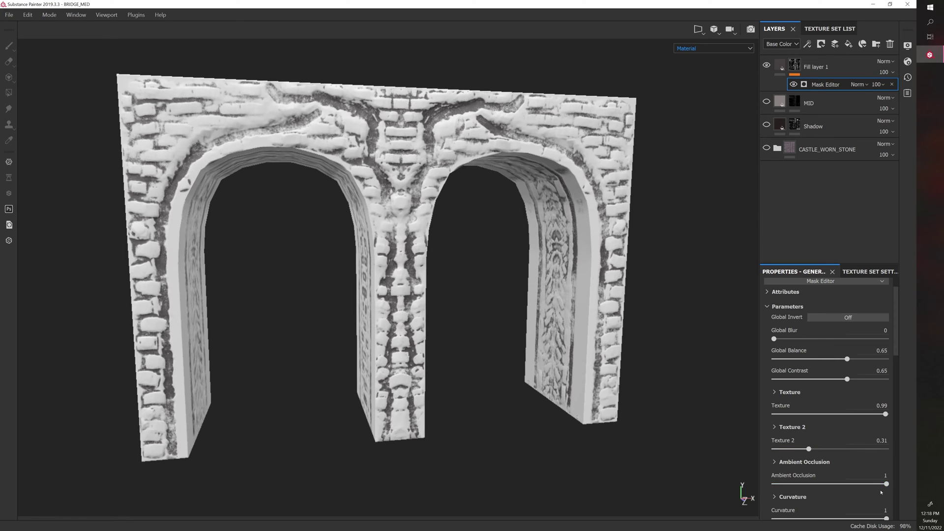
mouse_move(885, 484)
mouse_down()
mouse_move(805, 484)
mouse_move(899, 487)
mouse_up()
scroll(886, 481, down, 3)
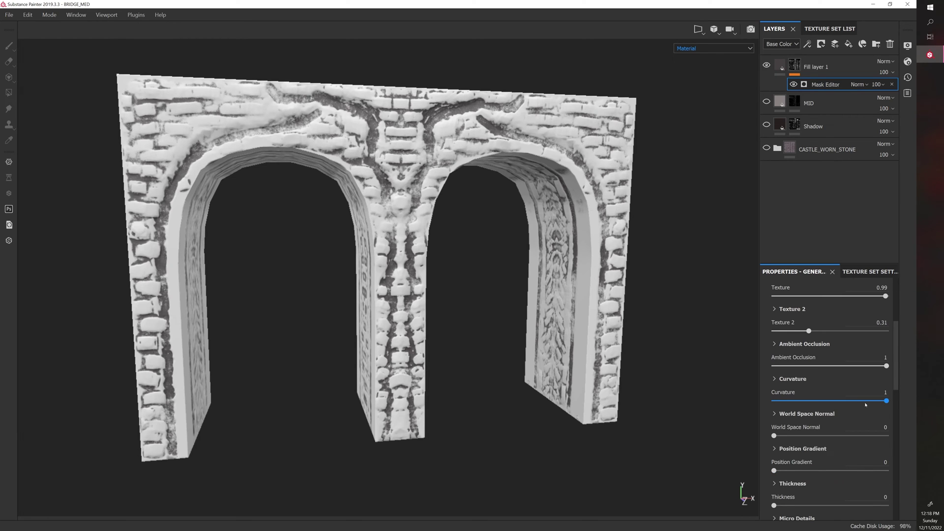
drag(886, 401, 826, 401)
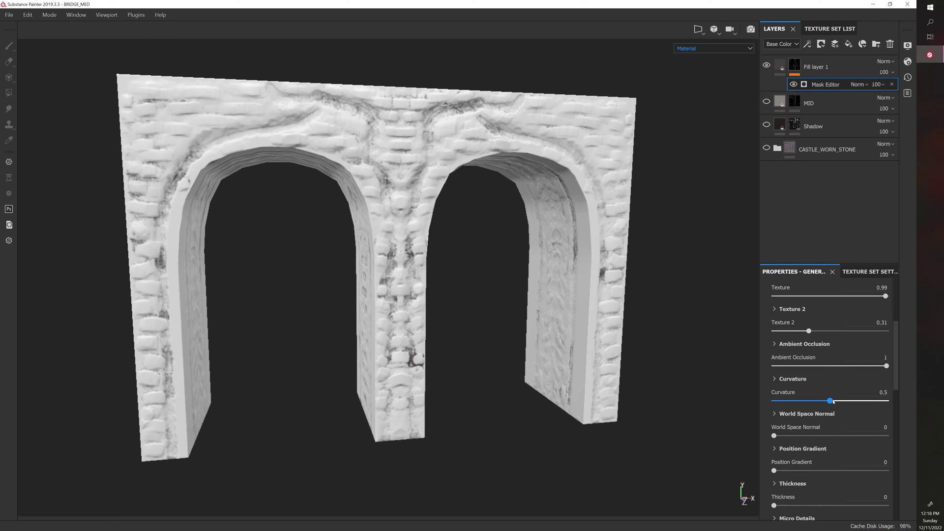
drag(835, 401, 865, 401)
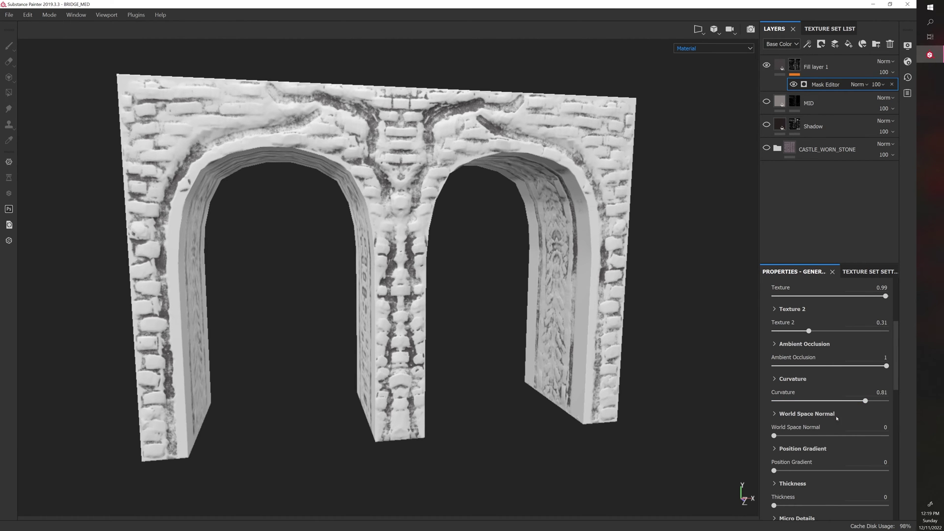
Set the Mask Editor's World Space Normal to 0.42 and check the baked mesh maps in the texture set settings.
scroll(794, 406, down, 1)
drag(775, 406, 820, 405)
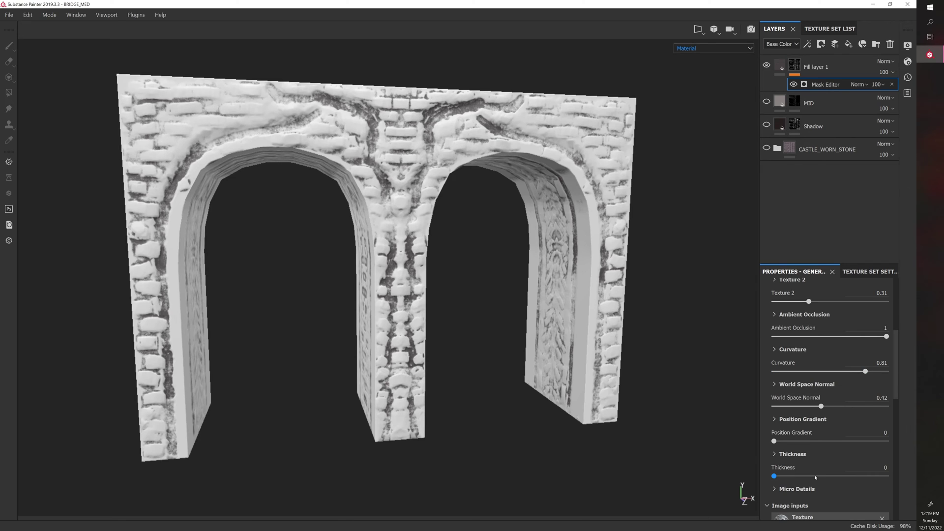
click(870, 271)
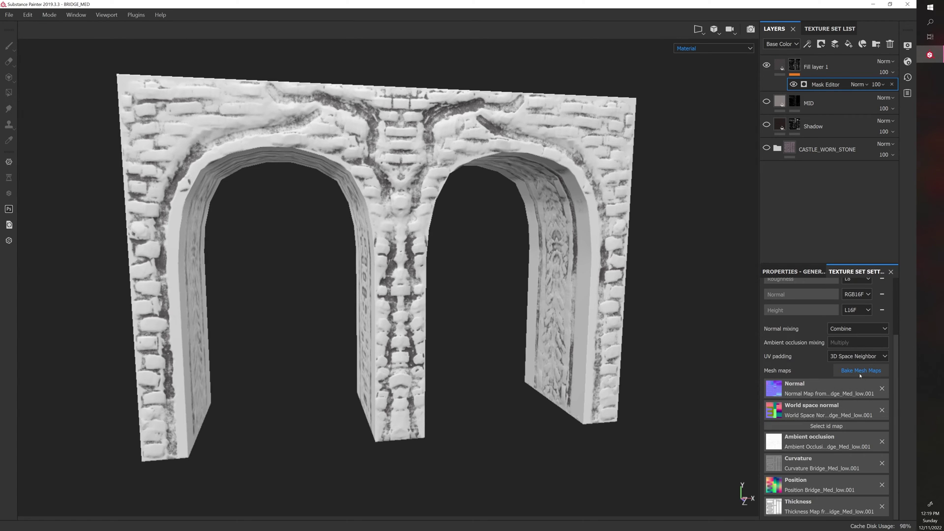
click(788, 271)
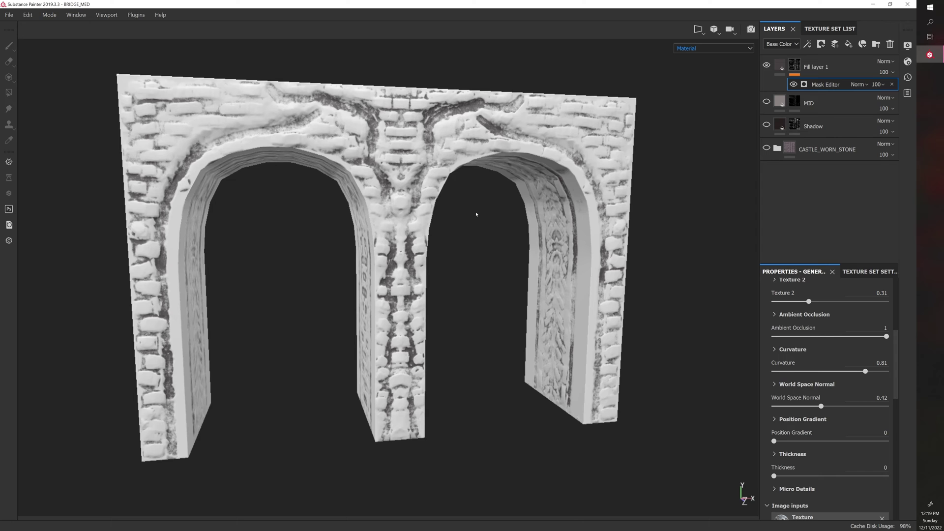
Raise the Mask Editor's World Space Normal further and increase its Position Gradient from zero.
alt+drag(481, 222, 407, 143)
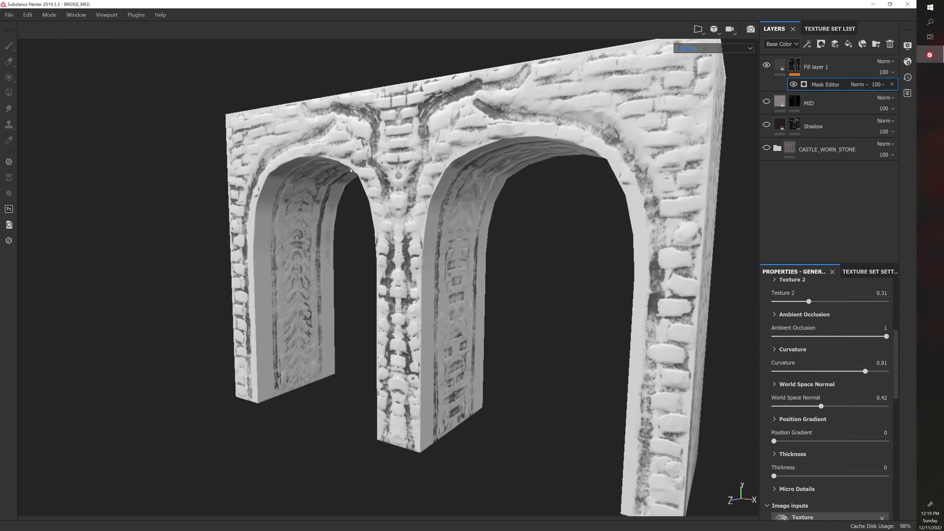
alt+drag(351, 170, 328, 229)
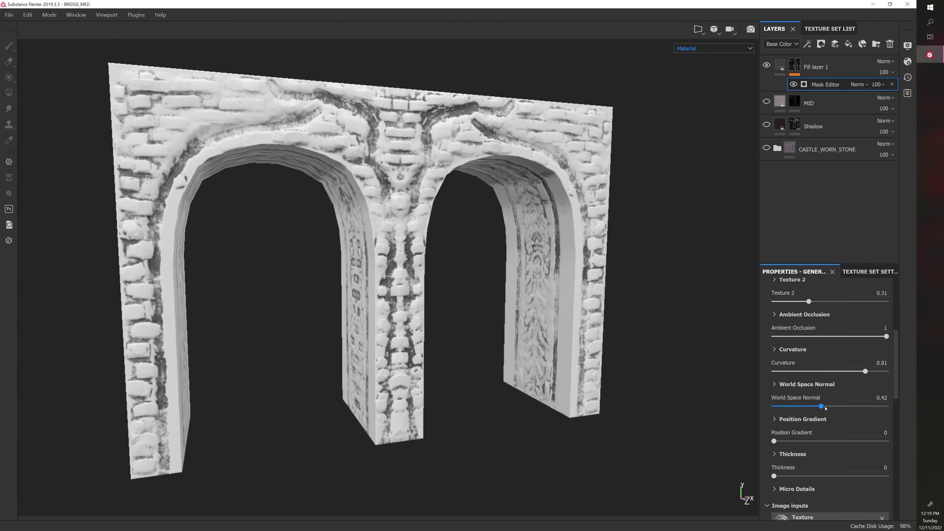
drag(822, 406, 838, 407)
drag(775, 441, 809, 441)
Set the Balance of the Grunge Rust Fine texture input to 0.46 and randomize its seed three times.
scroll(826, 423, down, 6)
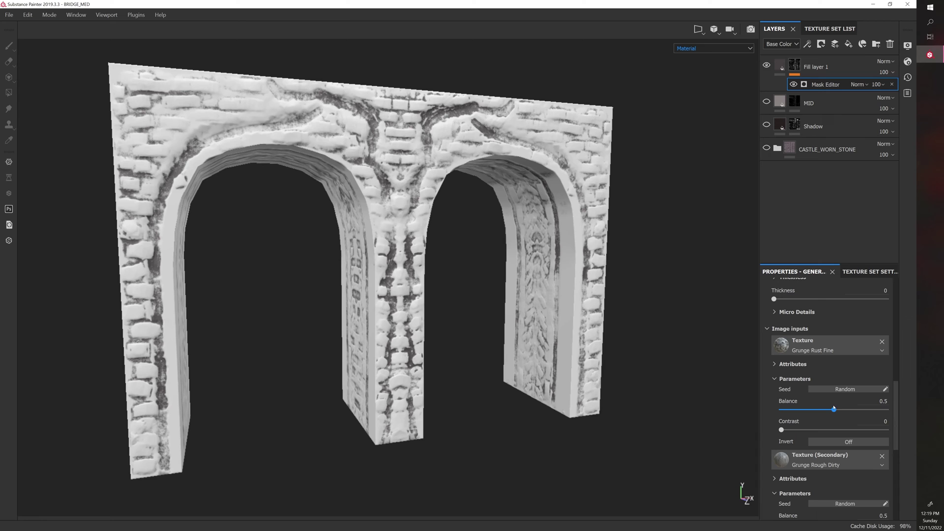
mouse_move(833, 409)
mouse_down()
mouse_move(855, 409)
mouse_move(830, 409)
mouse_up()
click(835, 390)
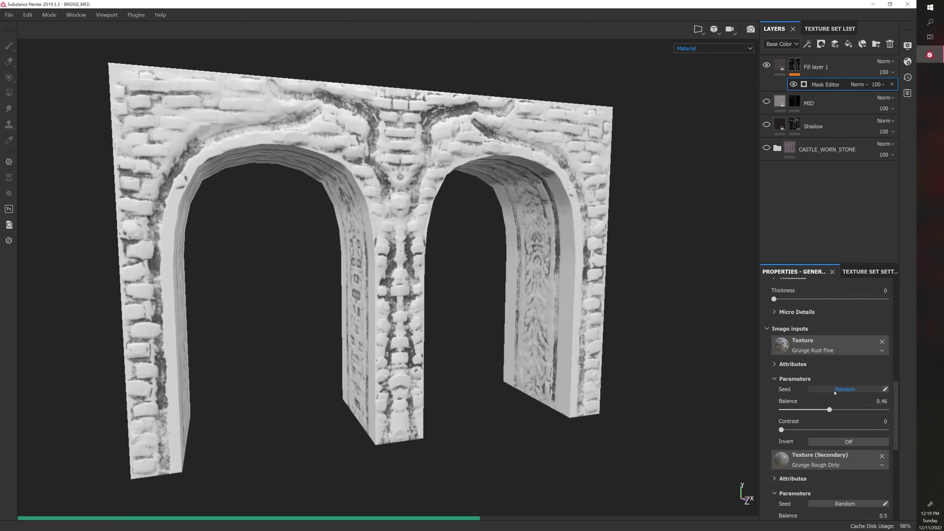
click(835, 390)
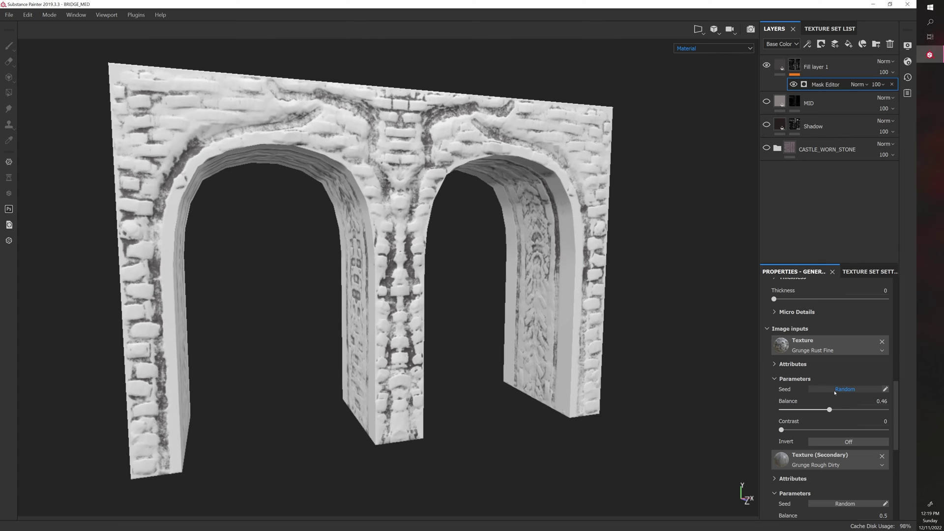
click(834, 390)
Open the seed number of the Grunge Rust Fine texture input, and try that texture inverted.
click(885, 389)
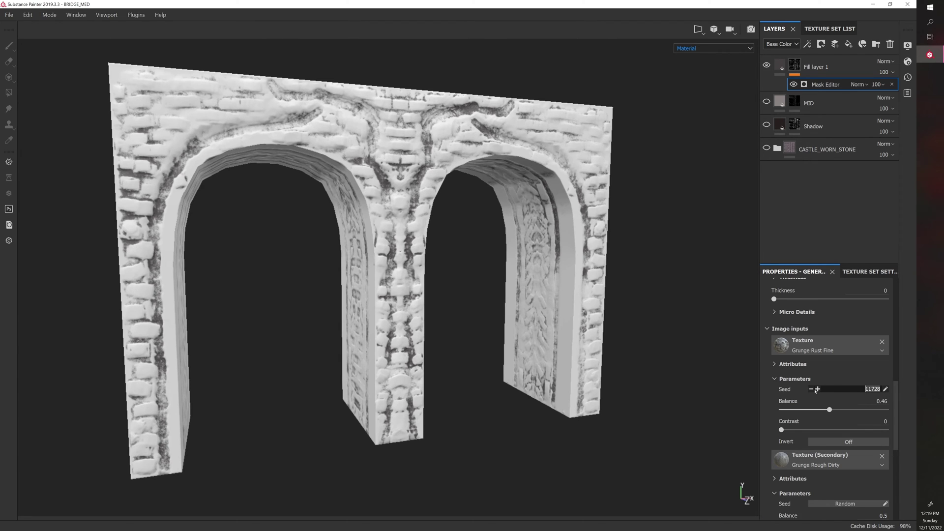
click(729, 378)
alt+drag(725, 377, 678, 362)
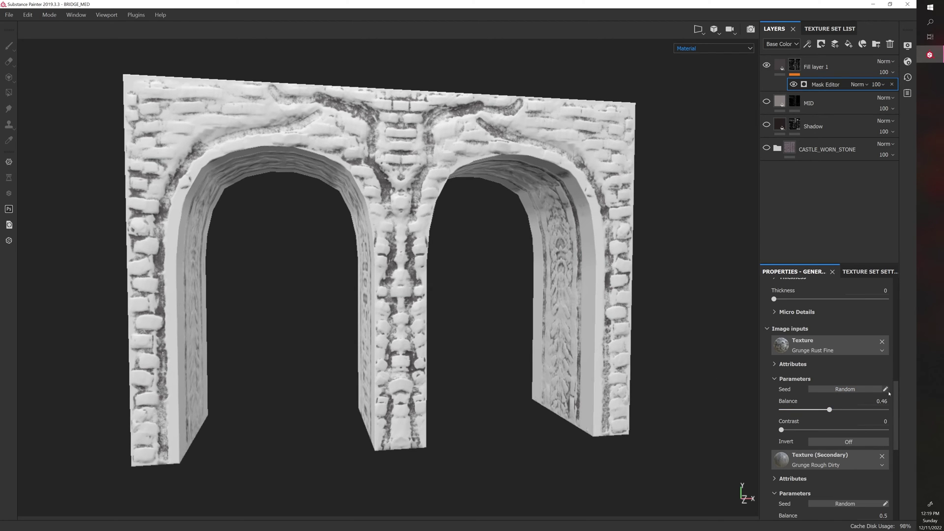
click(869, 391)
click(632, 363)
click(844, 442)
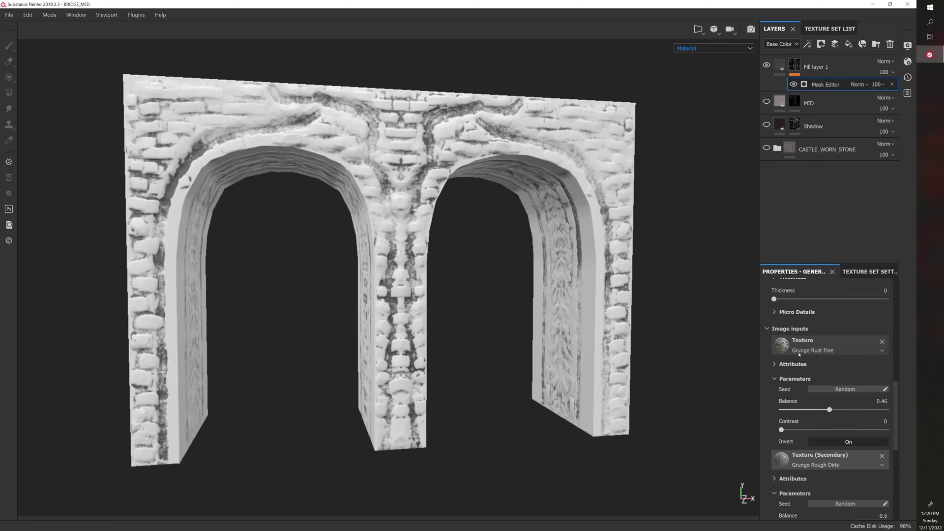
click(833, 444)
Randomize the seed of the Grunge Rough Dirty secondary texture twice and view the mesh map inputs below it.
scroll(836, 447, down, 1)
scroll(838, 451, down, 1)
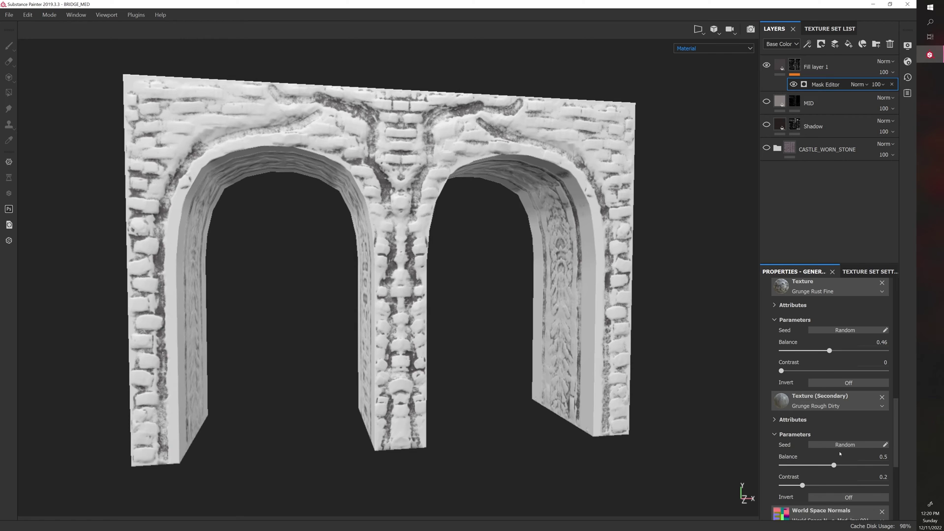
click(843, 445)
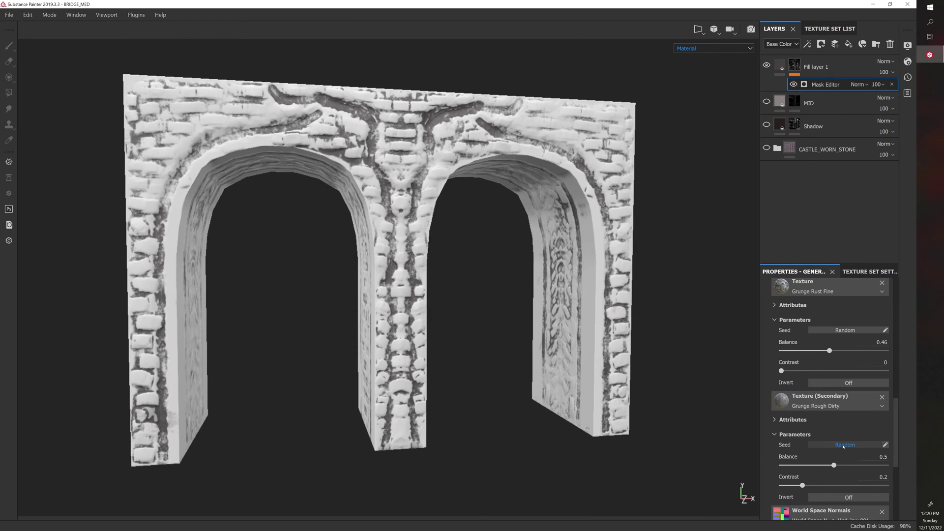
click(844, 445)
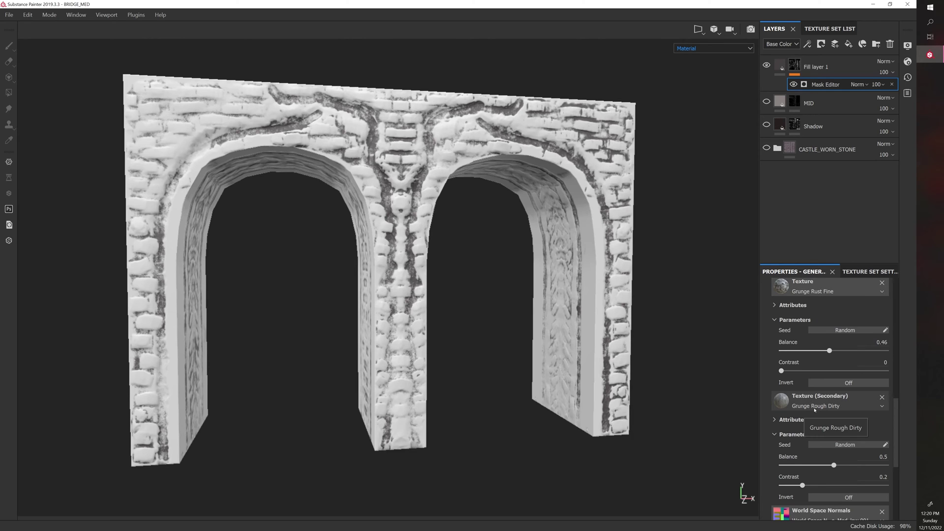
scroll(834, 412, down, 1)
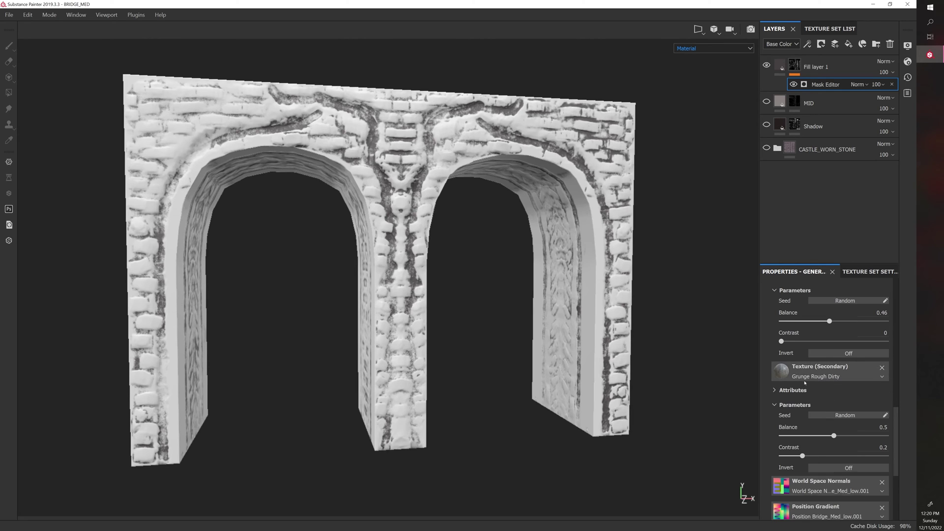
scroll(824, 386, down, 5)
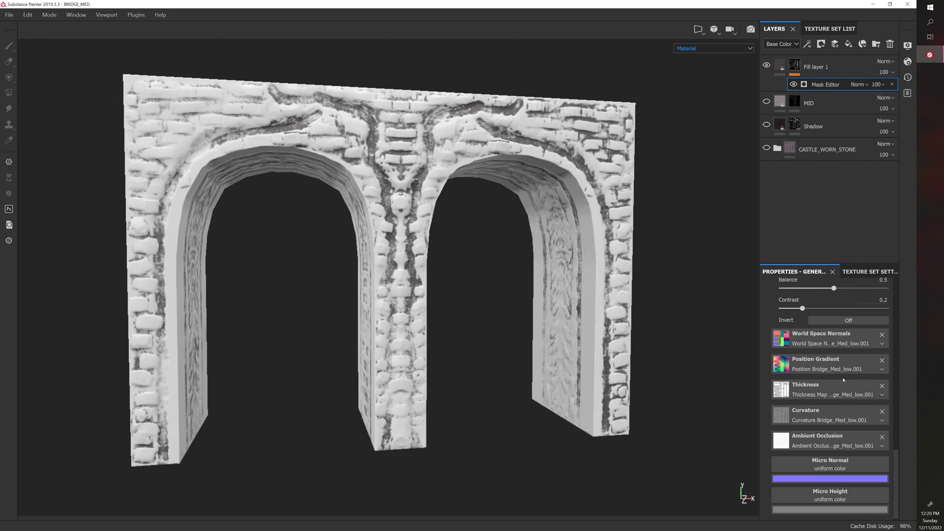
Remove the normal, world space normal, ambient occlusion, curvature, position and thickness maps from the texture set's mesh maps.
click(869, 271)
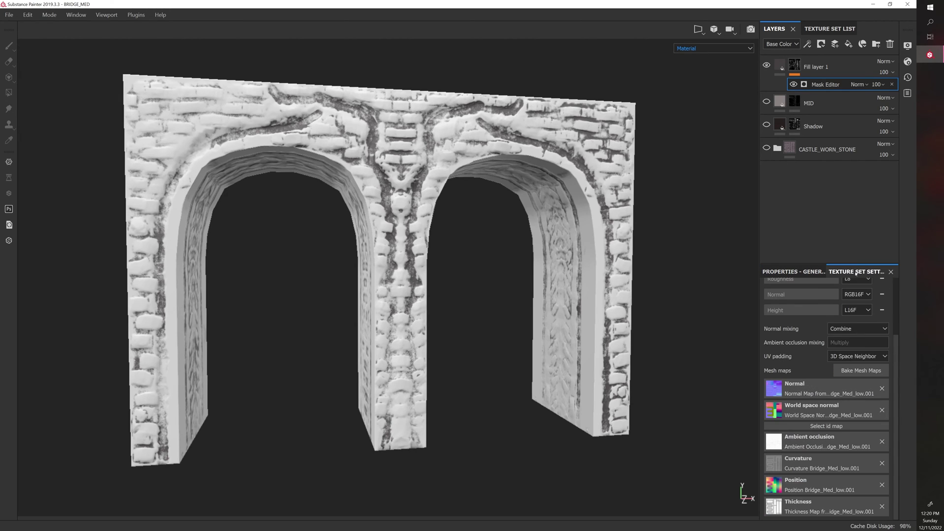
click(882, 411)
click(882, 463)
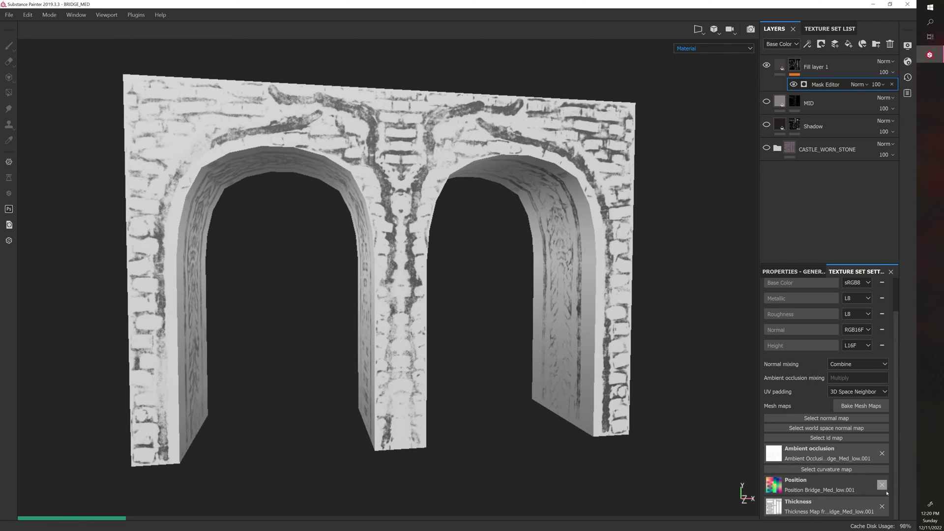
click(882, 485)
click(882, 495)
click(882, 481)
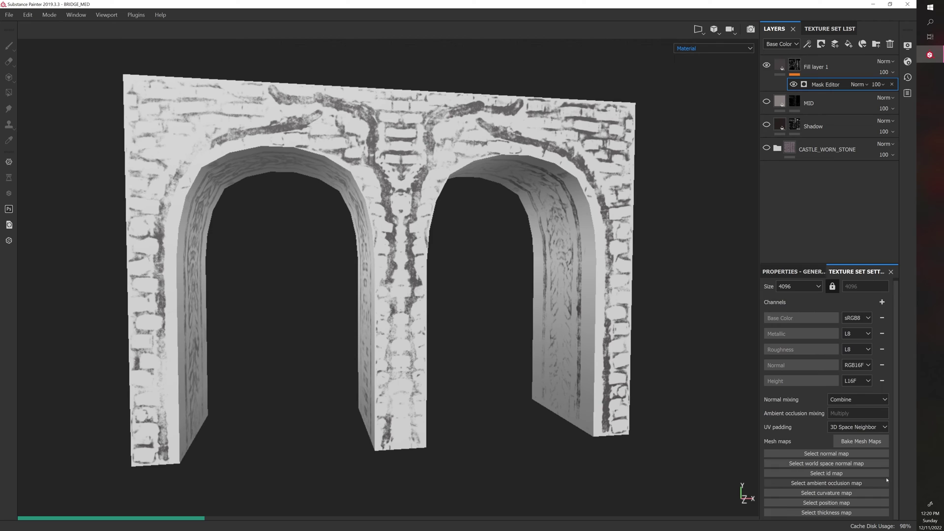
Examine the Mask Editor's image inputs and its effect on the bridge without the baked mesh maps.
click(793, 272)
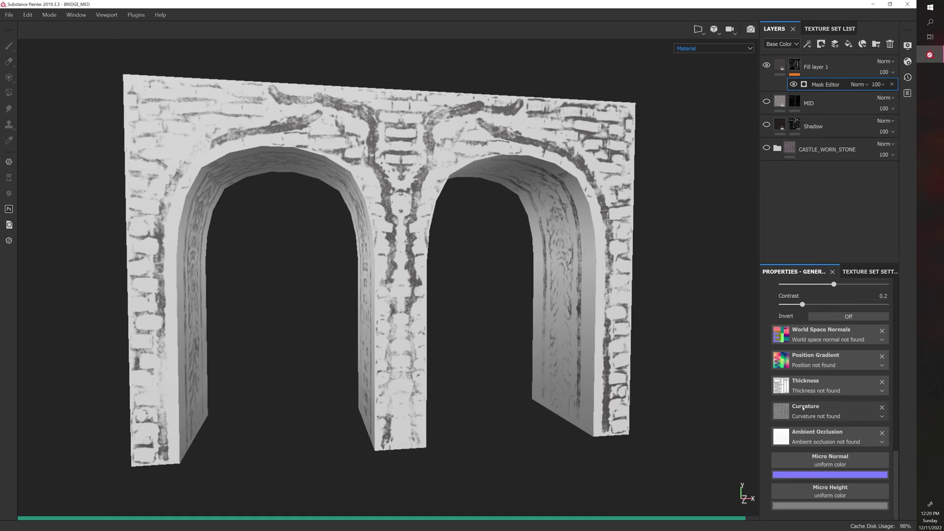
mouse_move(520, 246)
alt+mouse_down()
mouse_move(512, 251)
mouse_move(509, 241)
alt+mouse_up()
click(846, 273)
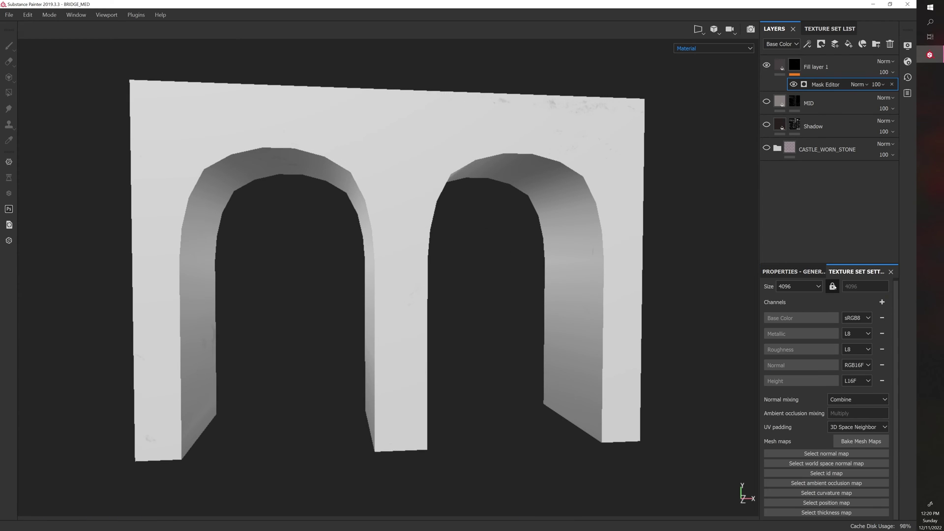
drag(796, 263, 796, 265)
click(799, 273)
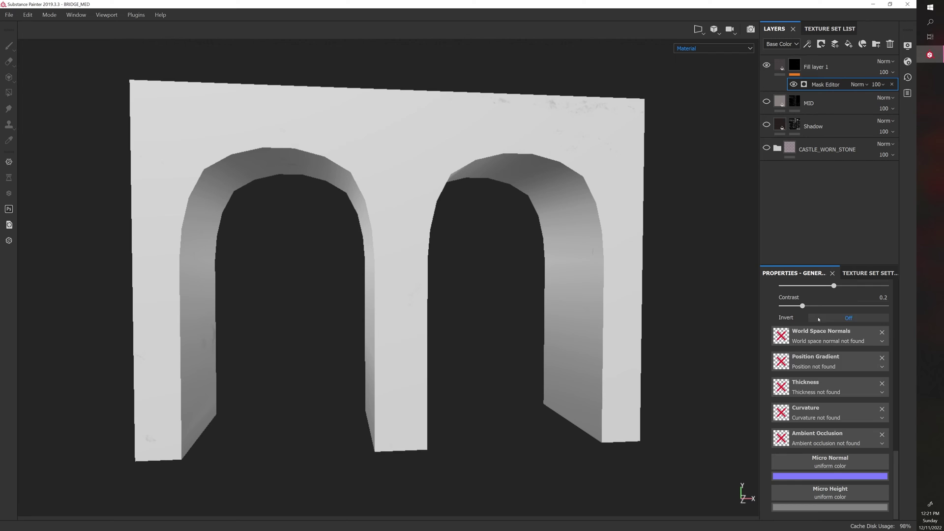
Open the mesh map baking settings and cancel them, and restore the removed mesh maps.
click(866, 273)
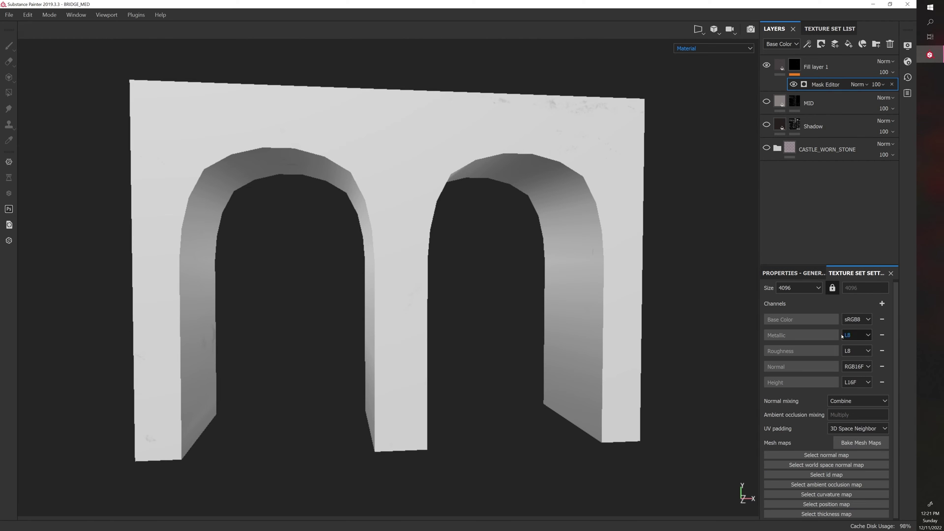
click(855, 442)
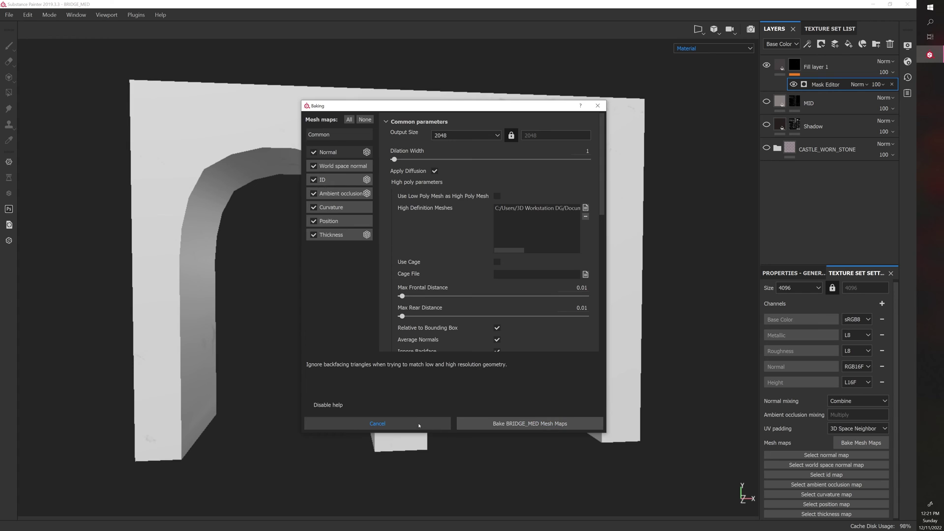
click(378, 423)
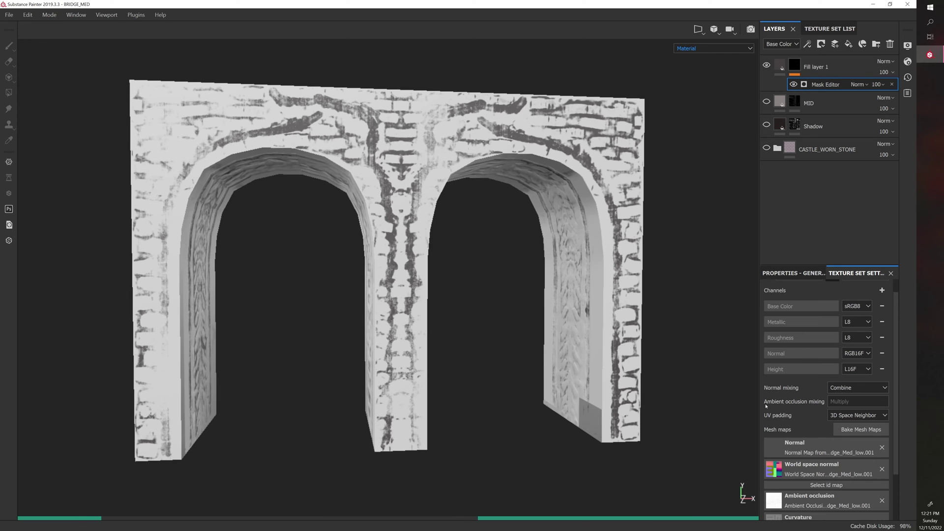
alt+drag(497, 283, 501, 253)
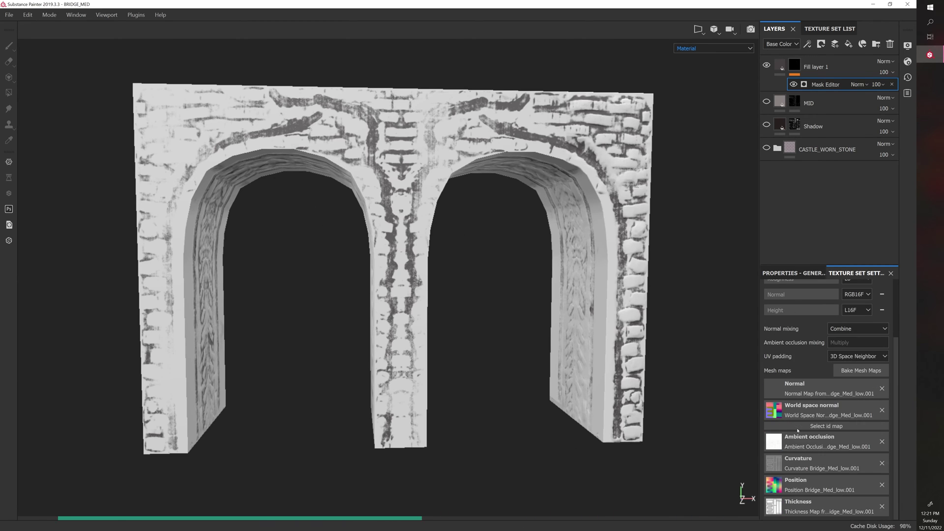
alt+drag(497, 267, 573, 264)
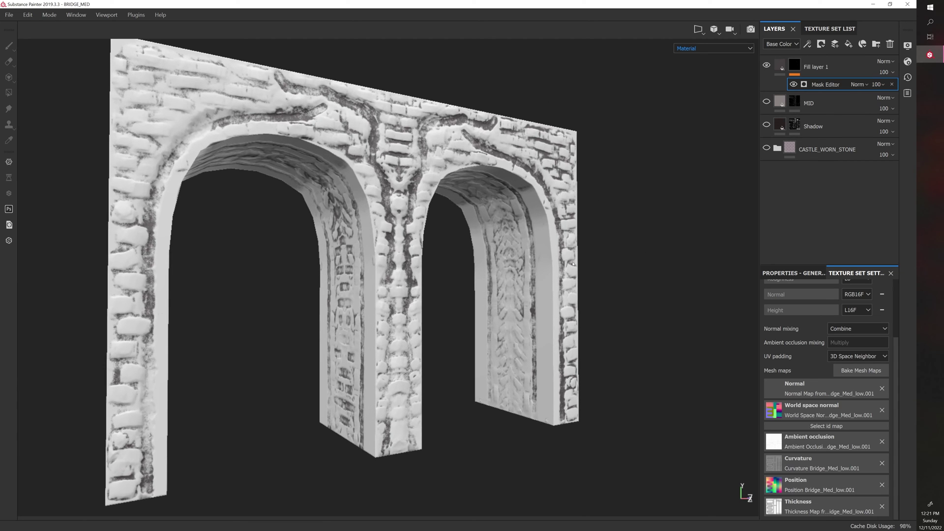
Check the Mask Editor's restored mesh map inputs and its mask on the bridge from different angles.
click(793, 273)
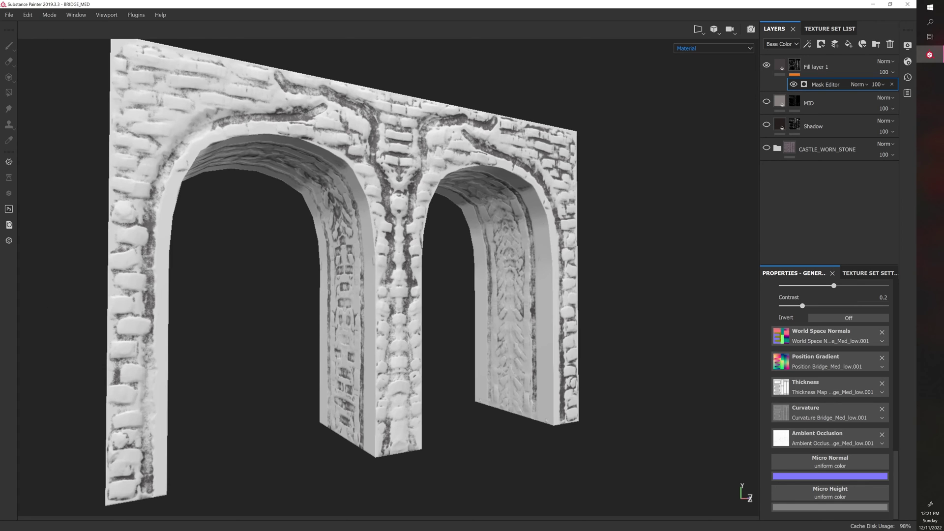
alt+drag(250, 313, 220, 139)
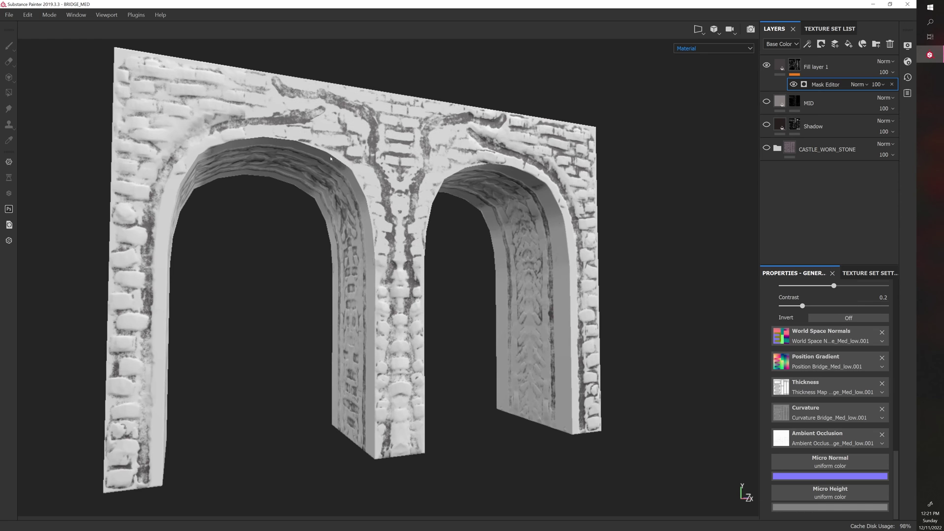
alt+drag(331, 198, 247, 248)
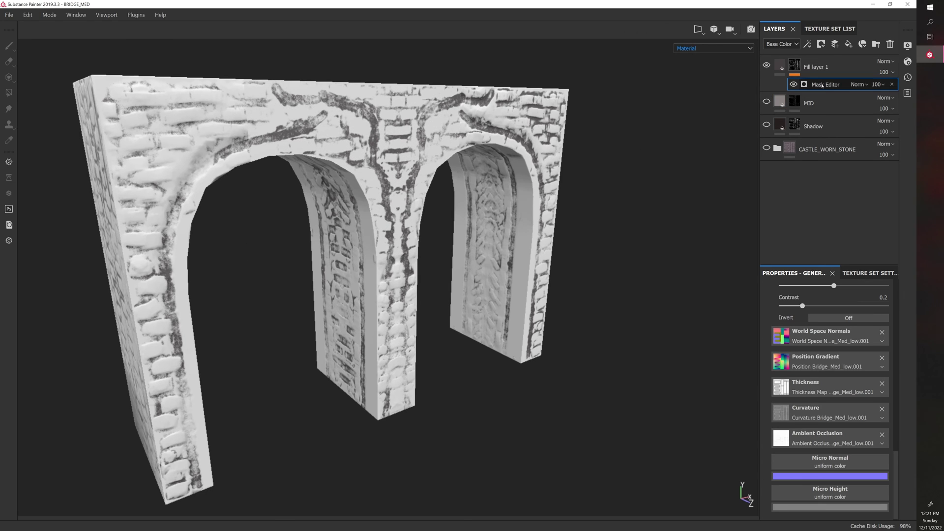
Clear the mask of Fill layer 1 and apply the Dust Dirty smart mask to it.
click(796, 64)
right_click(797, 65)
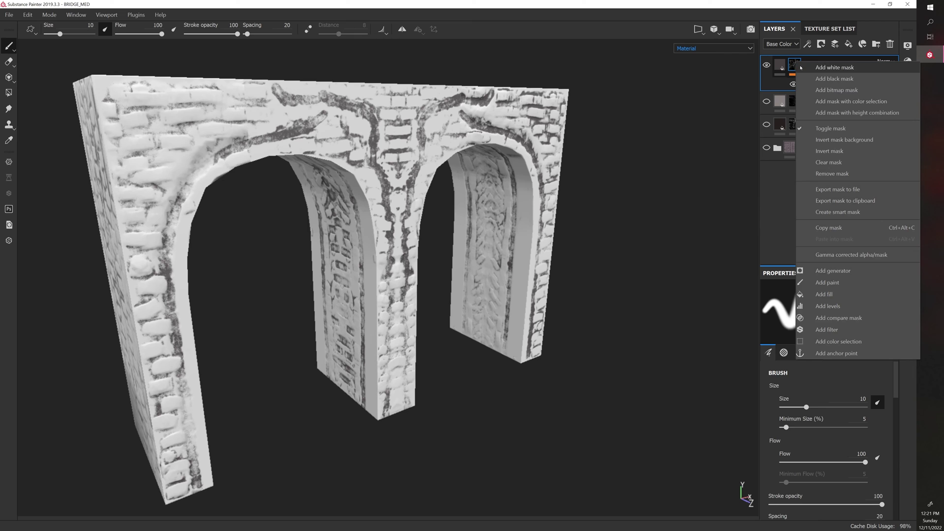
click(831, 162)
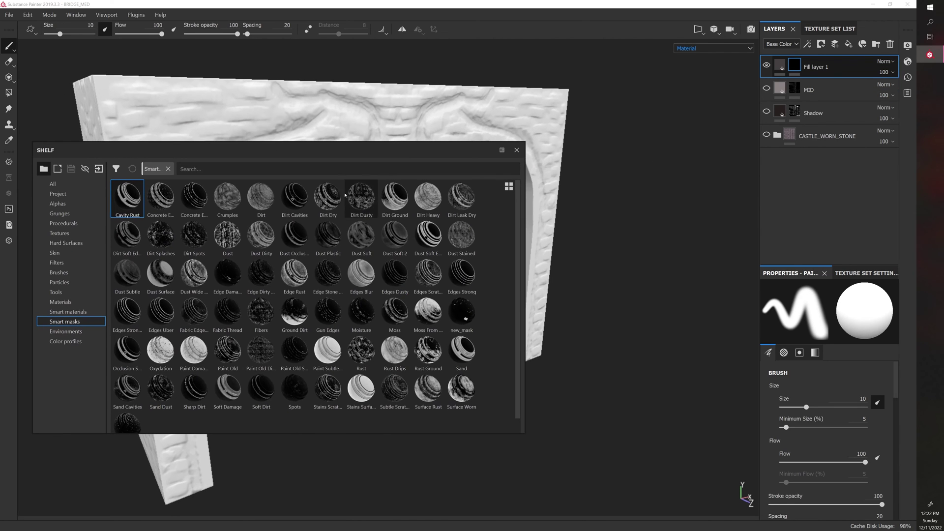
drag(268, 221, 799, 67)
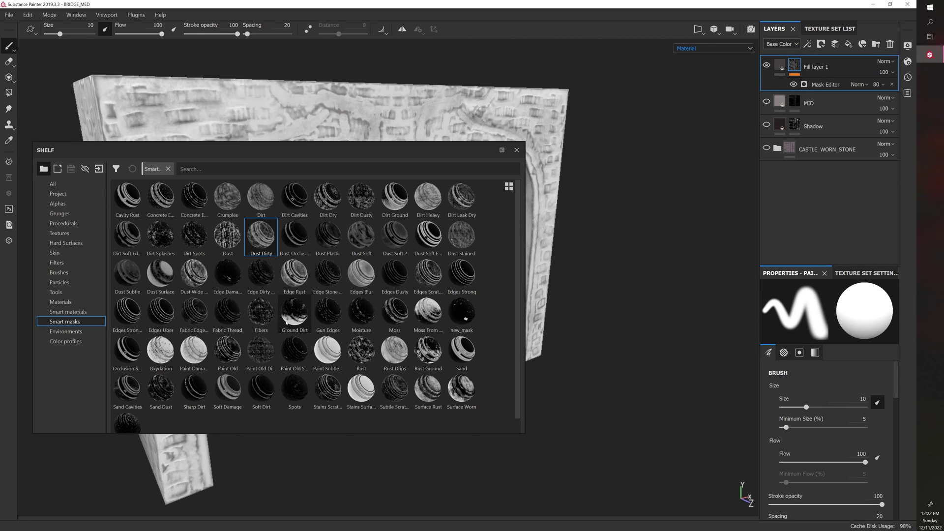
drag(262, 149, 0, 149)
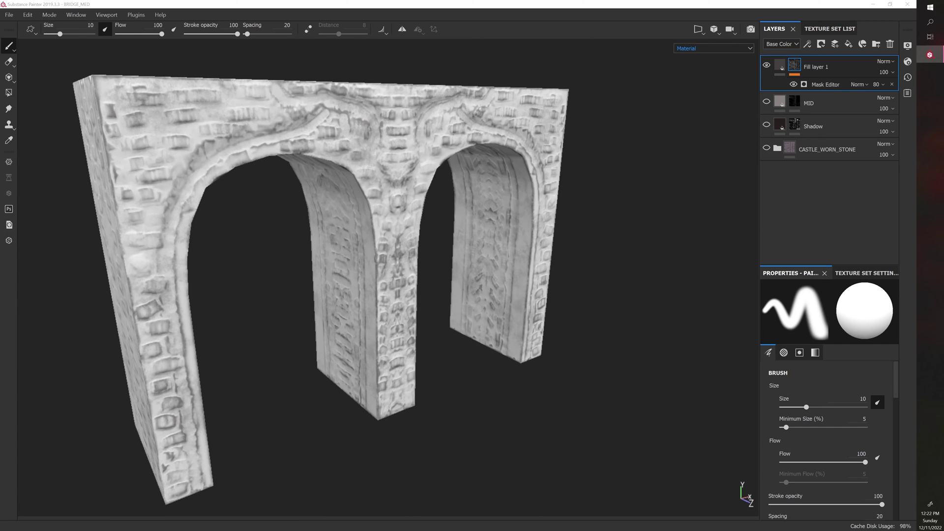
Add a fill layer directly above the MID layer and set its base color to dark grey with RGB values of 0.114.
alt+drag(529, 349, 428, 304)
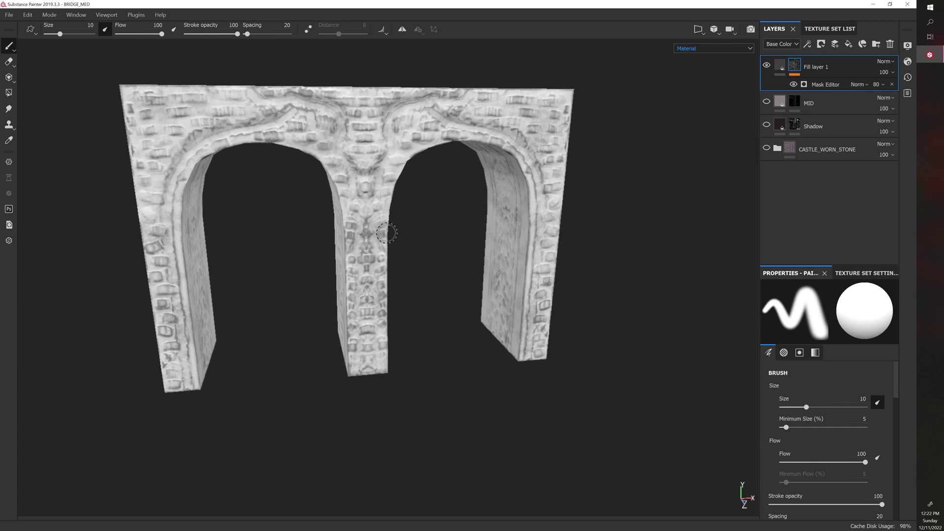
alt+right_drag(387, 233, 552, 277)
alt+middle_drag(380, 193, 469, 263)
shift+right_drag(289, 217, 278, 220)
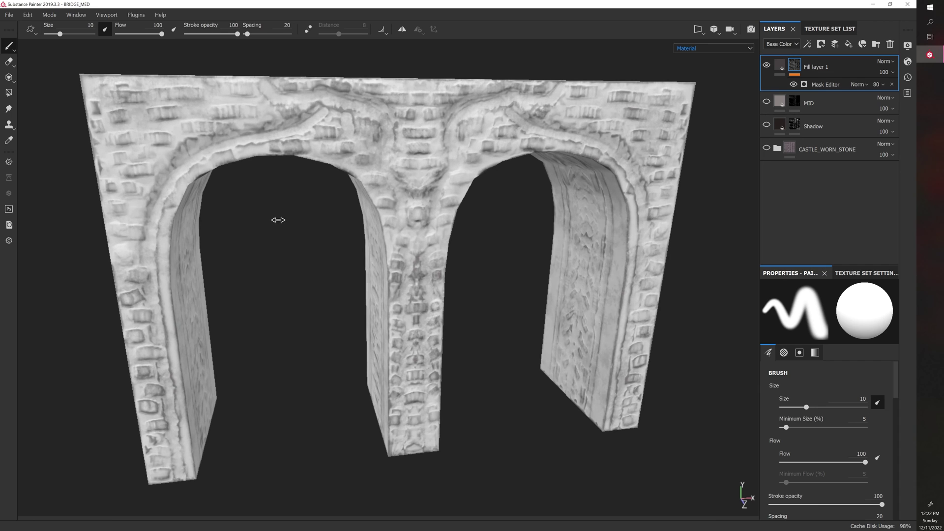
click(785, 66)
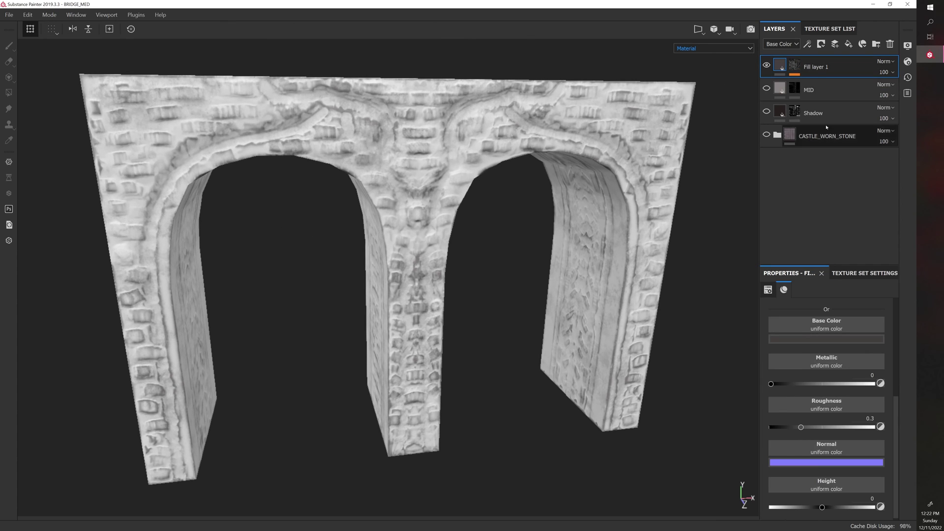
click(829, 91)
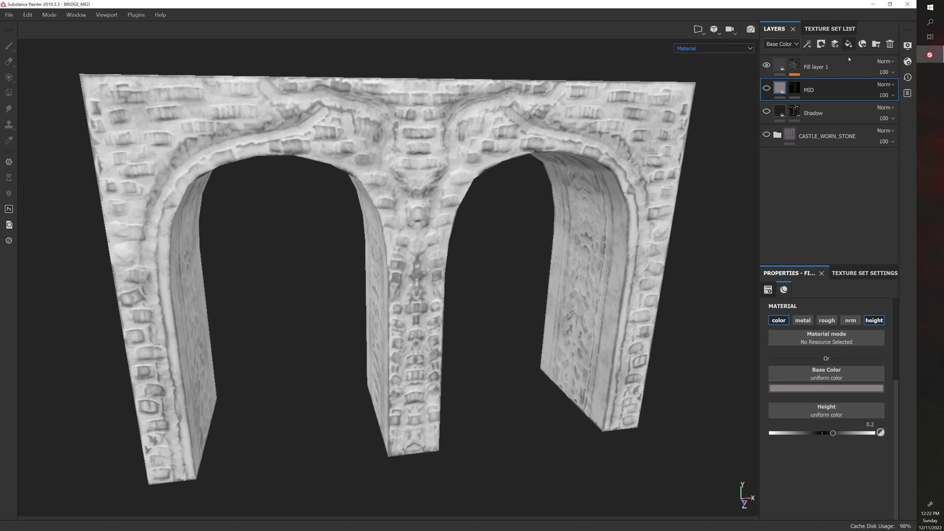
click(848, 44)
click(827, 388)
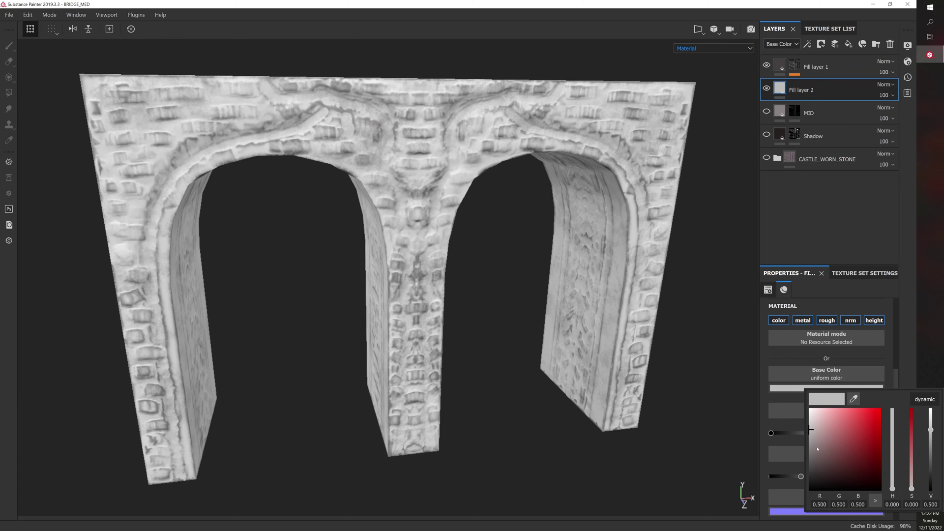
drag(817, 449, 808, 460)
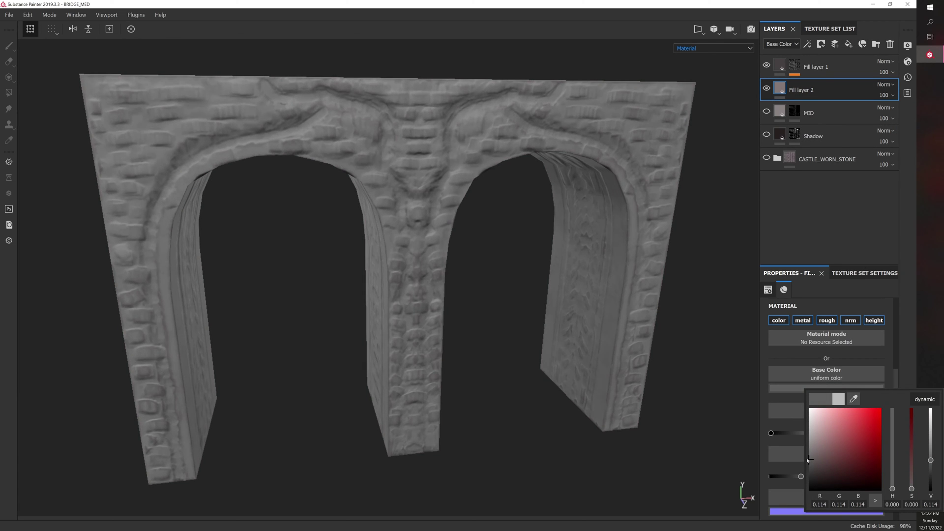
Set the base color of Fill layer 1 to a light pinkish grey of about R 0.558, G 0.508, B 0.508.
click(786, 64)
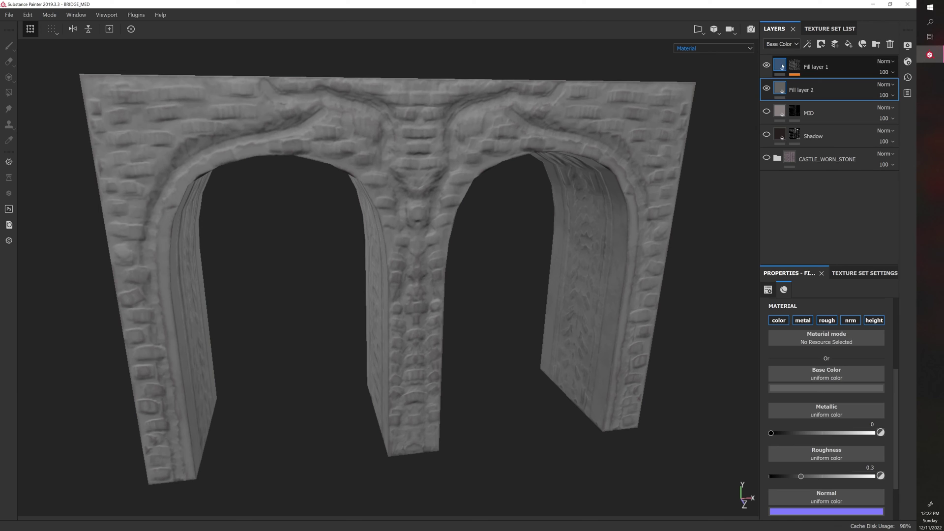
click(799, 389)
click(807, 427)
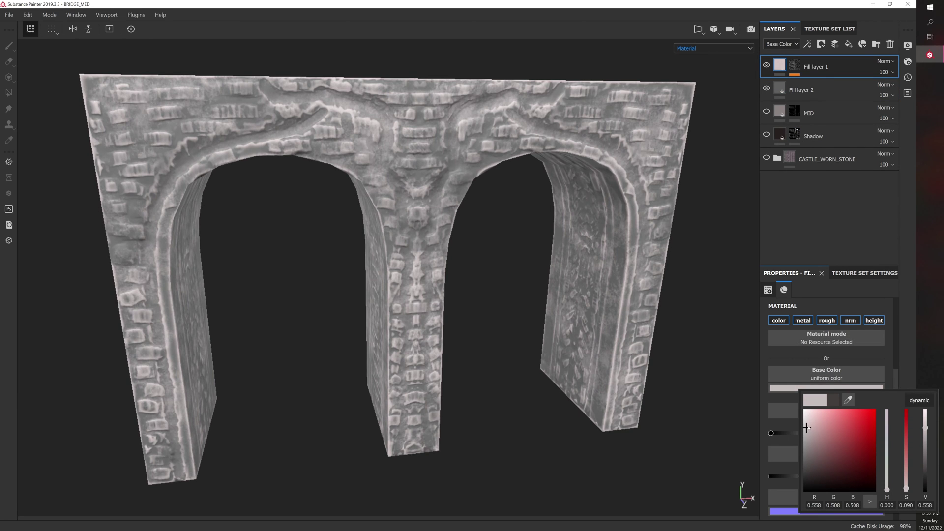
click(535, 283)
Inspect the light Dust Dirty wear on the bridge's stones and arches from several angles and distances.
alt+drag(535, 282, 536, 250)
shift+right_drag(536, 250, 499, 225)
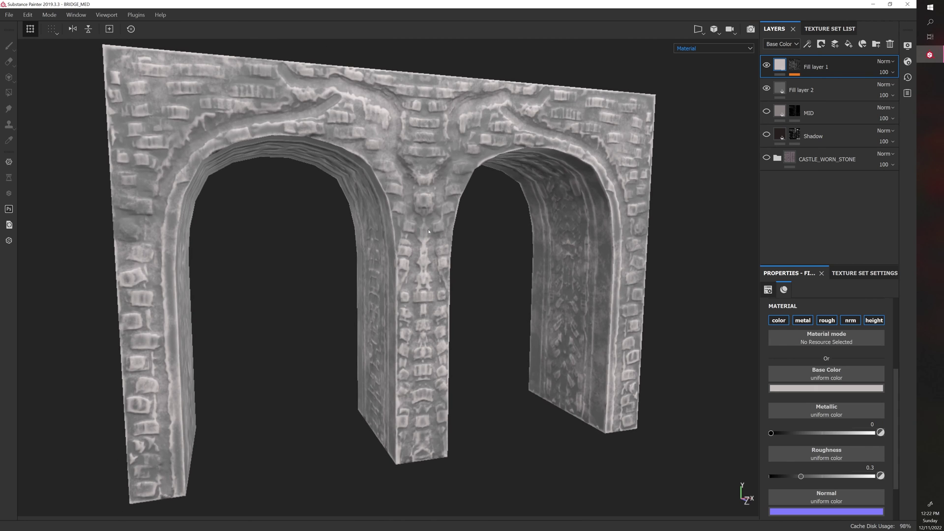
alt+drag(330, 233, 484, 284)
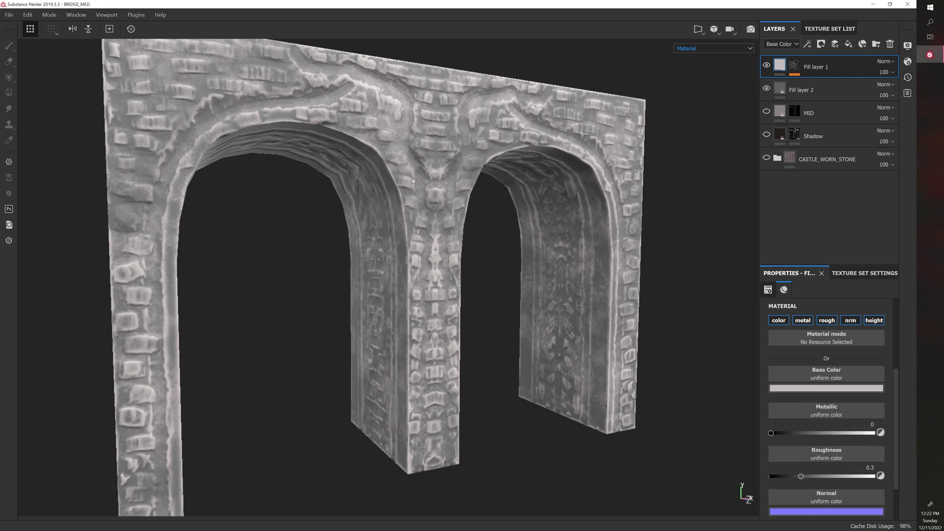
scroll(413, 181, down, 5)
scroll(374, 241, up, 3)
alt+middle_drag(480, 288, 409, 238)
alt+drag(329, 241, 315, 240)
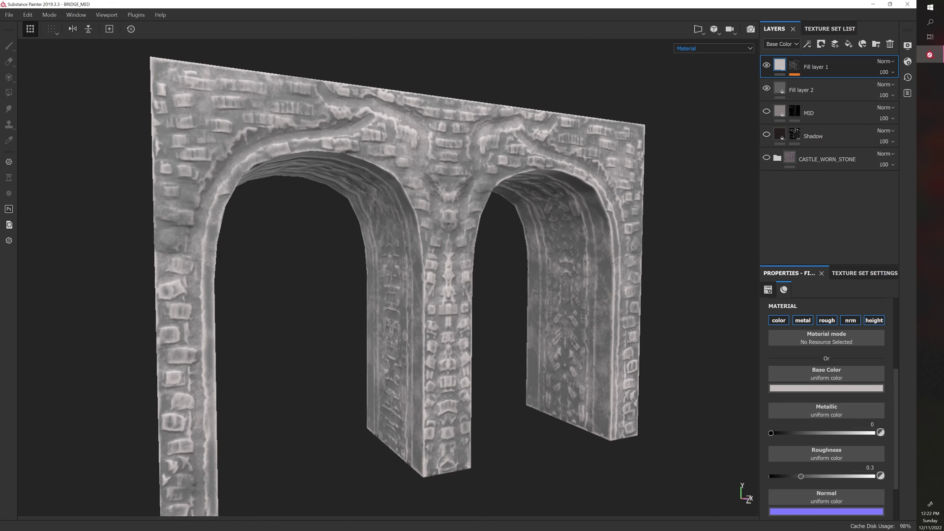
Look through the smart masks in the shelf and compare the Dust Dirty preview with the bridge.
drag(0, 116, 609, 251)
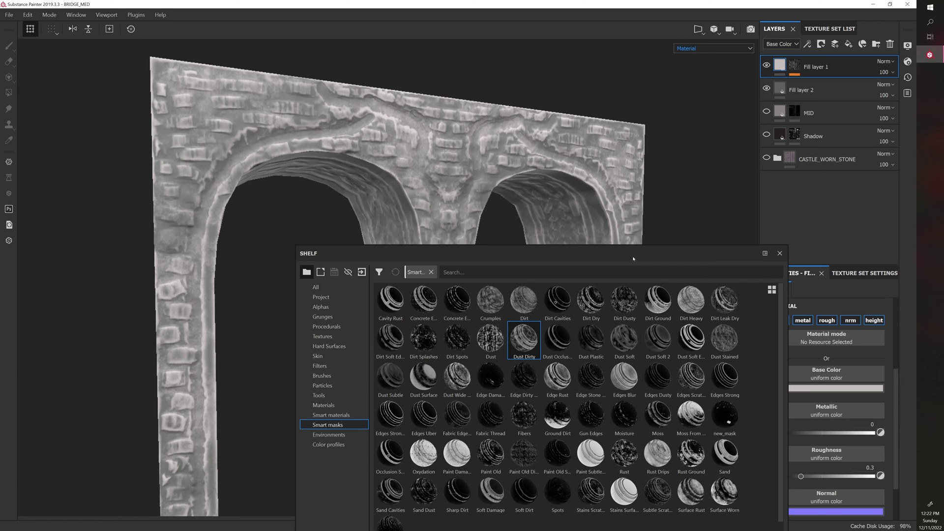
click(191, 170)
alt+drag(307, 310, 257, 308)
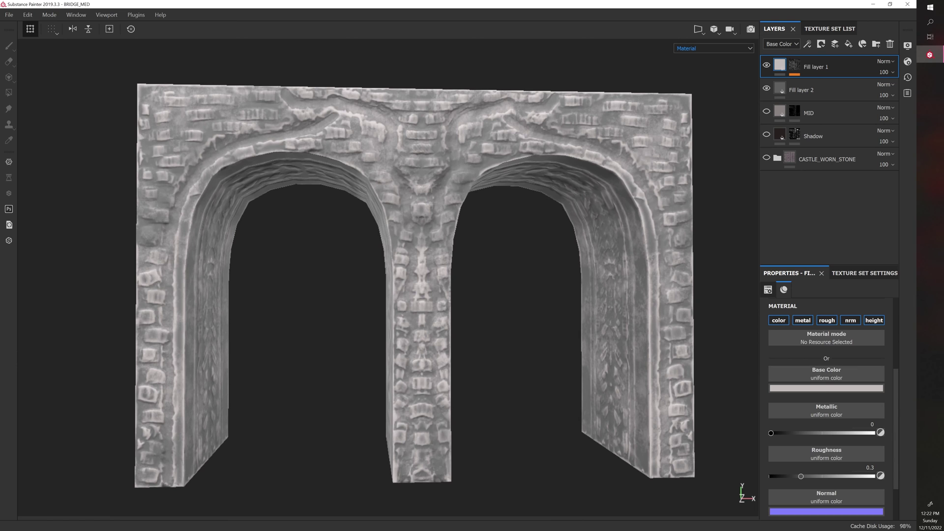
drag(0, 223, 389, 205)
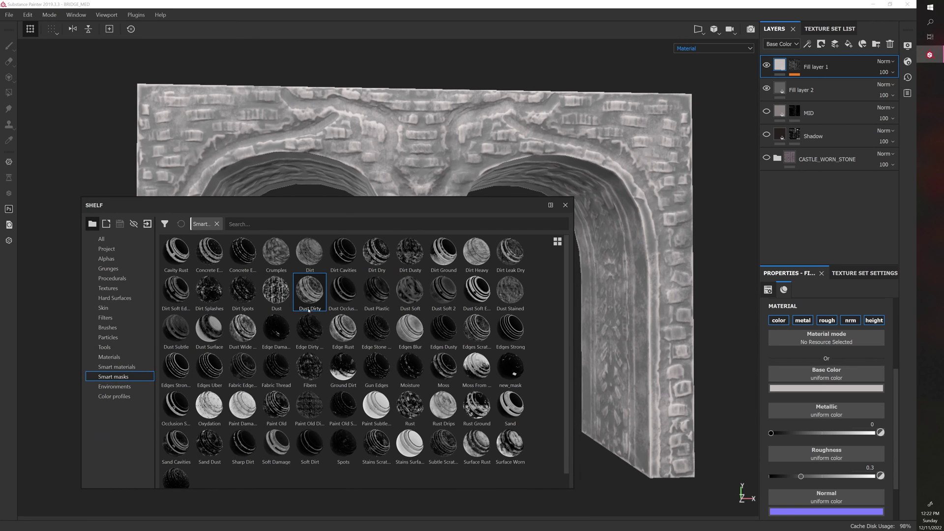
click(51, 125)
drag(323, 209, 0, 210)
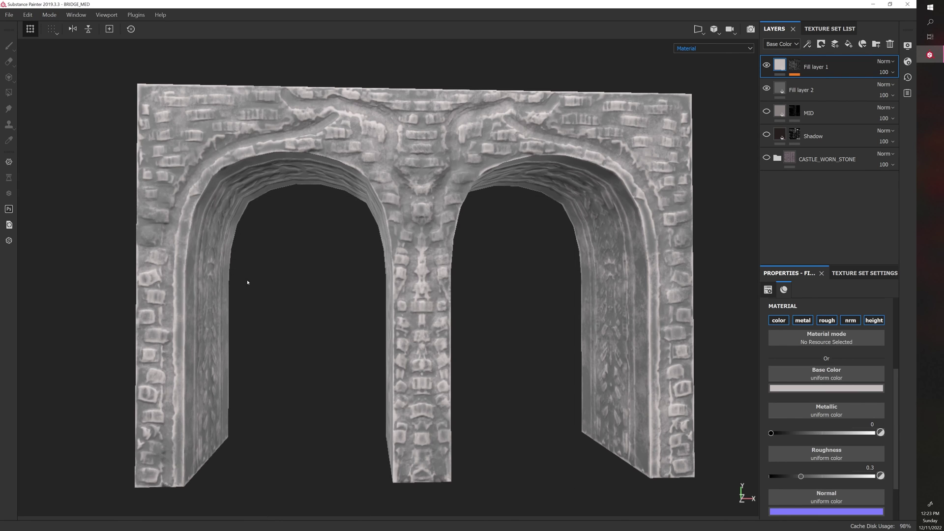
Inspect the bridge's inner walls and sides, comparing it with Fill layer 2 hidden and shown.
alt+drag(496, 305, 222, 318)
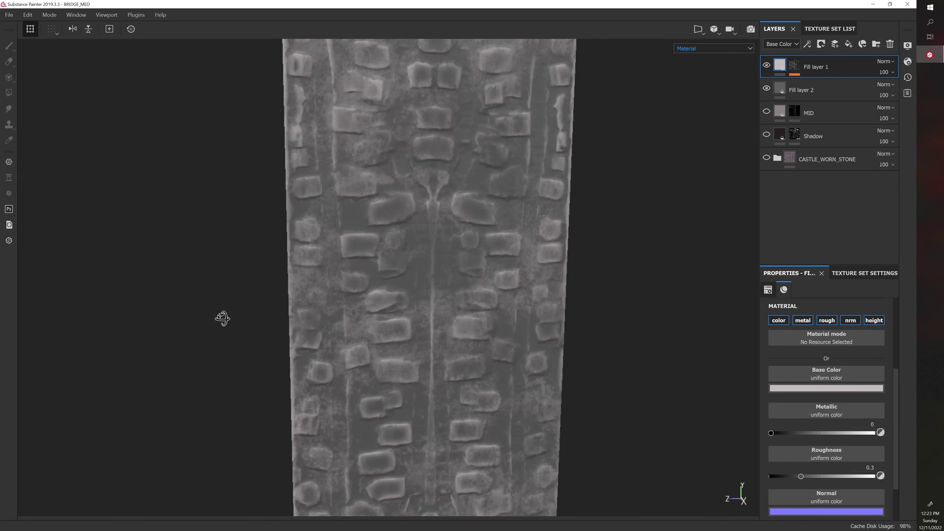
alt+drag(135, 287, 369, 296)
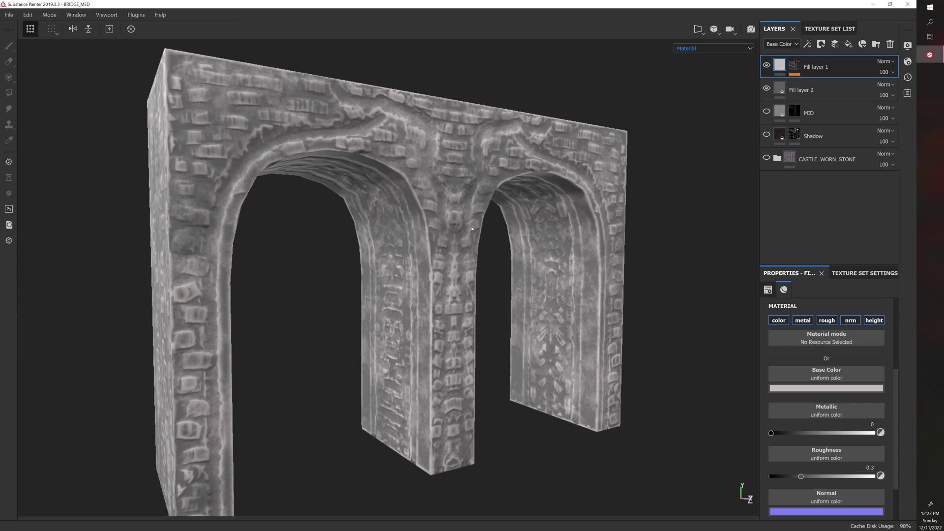
click(766, 88)
alt+drag(654, 123, 458, 183)
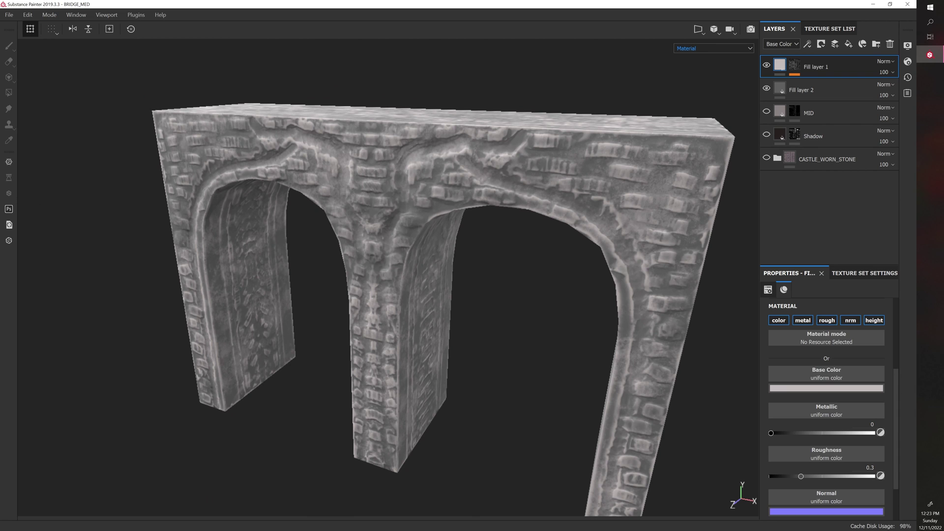
Preview the Edges Blur and Edges Scratched smart masks in the shelf.
drag(0, 207, 302, 160)
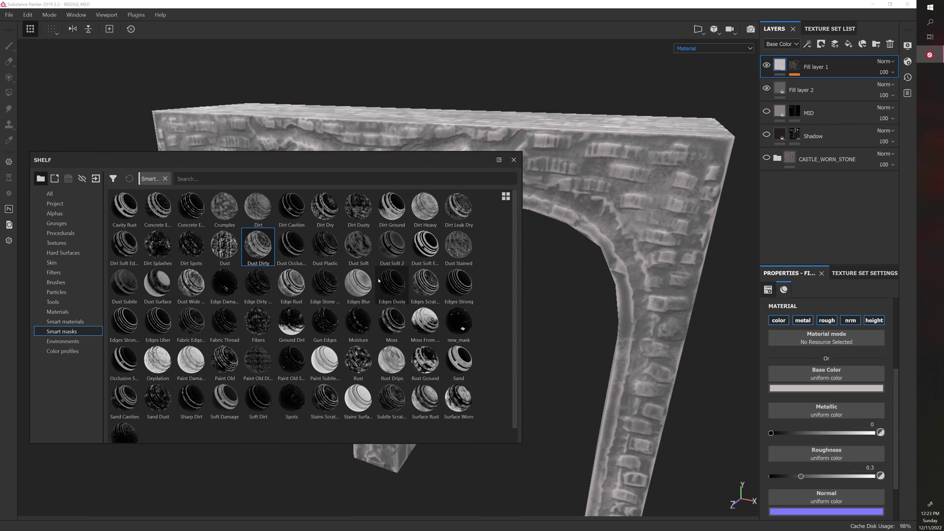
mouse_move(367, 274)
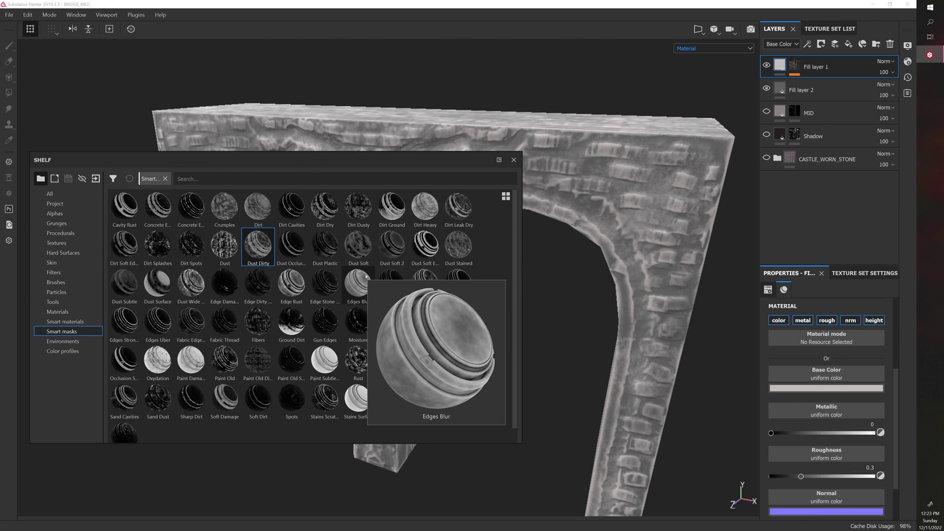
mouse_move(425, 285)
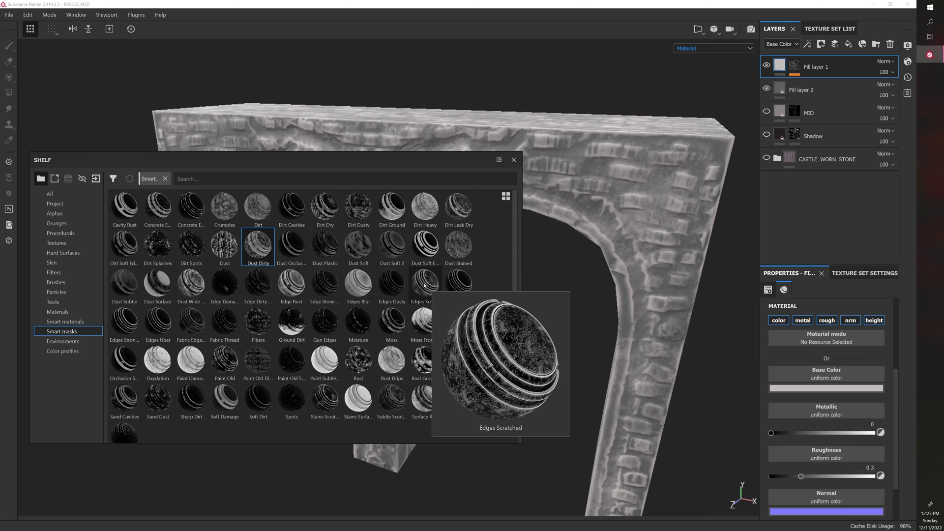